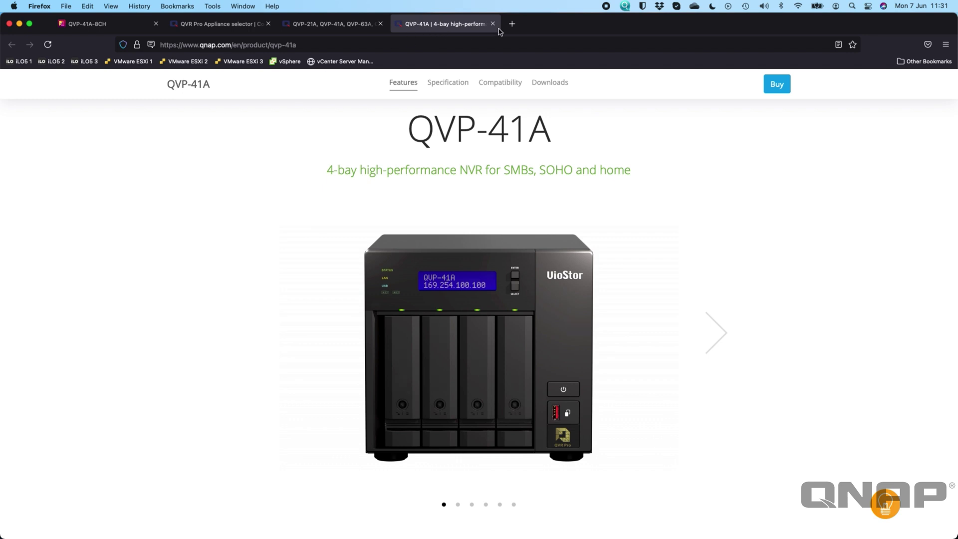
- Show the QNAP Compare Products page for the QVP-21A, QVP-41A, QVP-63A and QVP-85A appliances
click(217, 24)
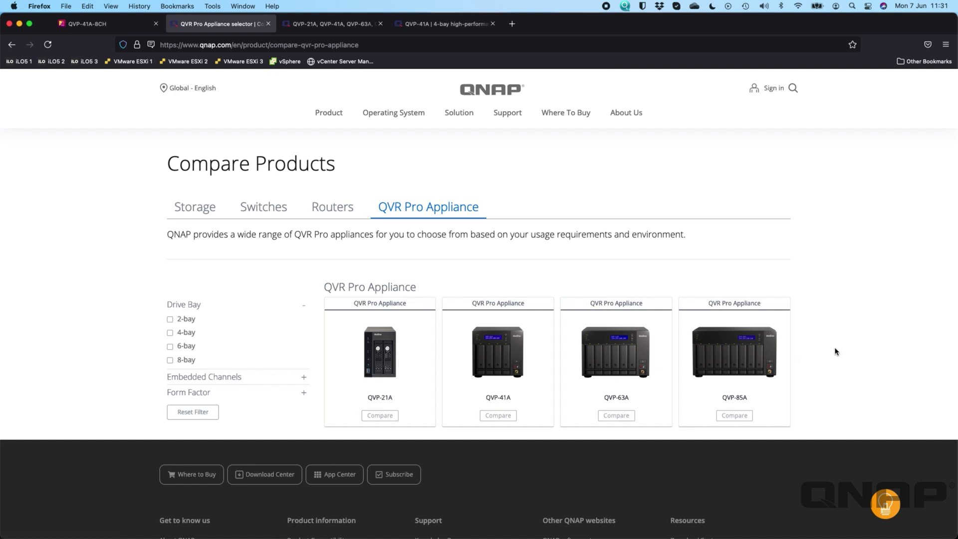
- Display the System Specification comparison: all four run QVR Pro OS, with CPUs from Intel J1900 to Core i5-8400T
click(360, 24)
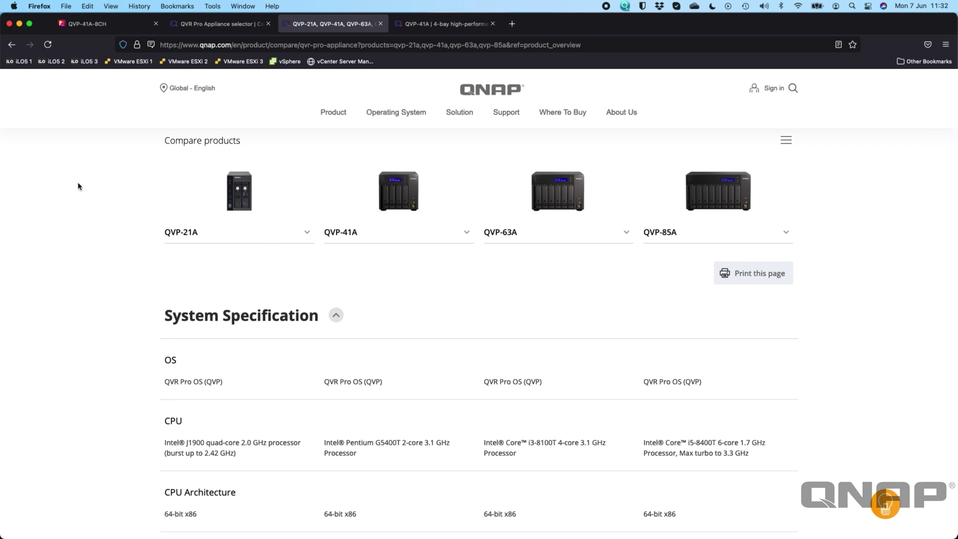
- Switch to the QVP-41A-8CH tab showing the Smart Installation Guide Welcome page at 10.10.0.223
click(103, 27)
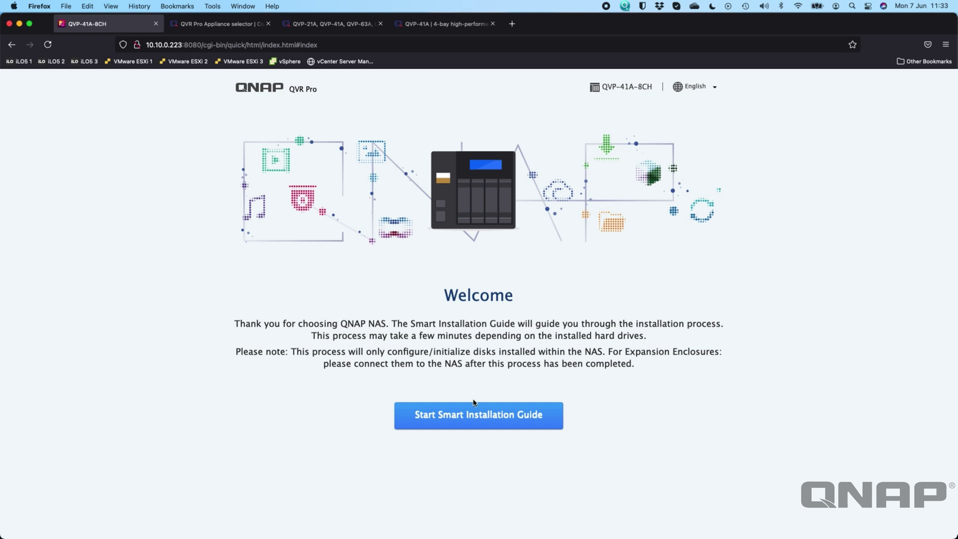
- Start the installation guide, name the NAS QVP-41A, and enter and confirm the admin password
click(467, 417)
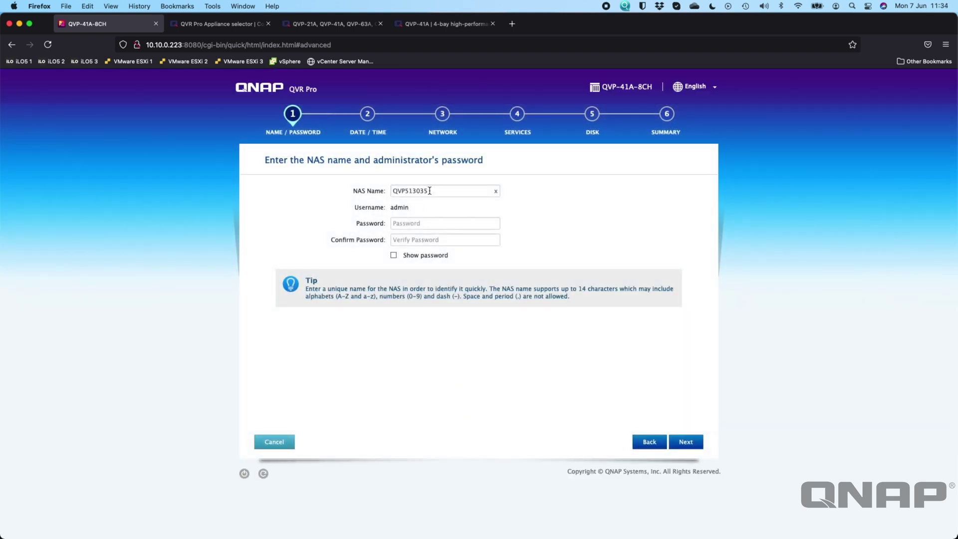
double_click(429, 191)
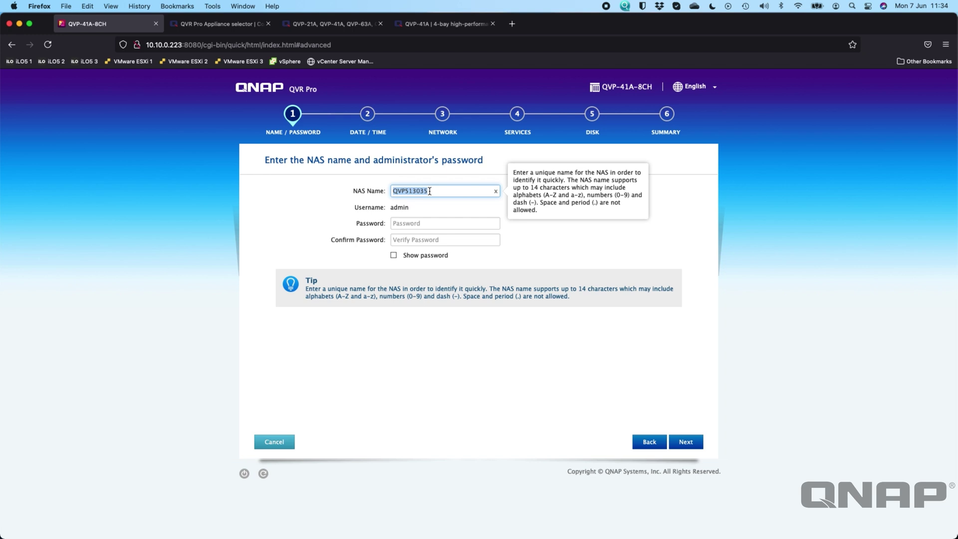
text(QVP-41A)
click(408, 222)
text(•••••••)
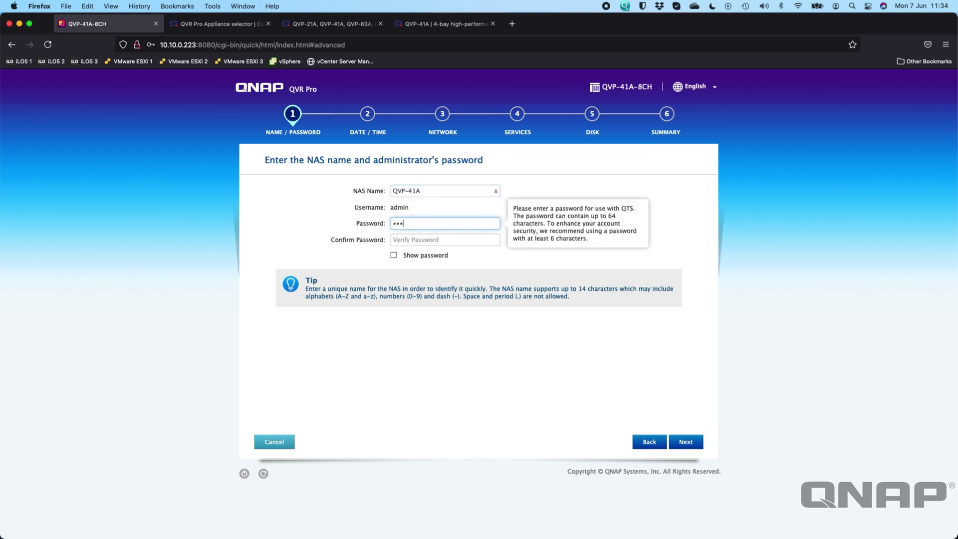
key(Tab)
text(••)
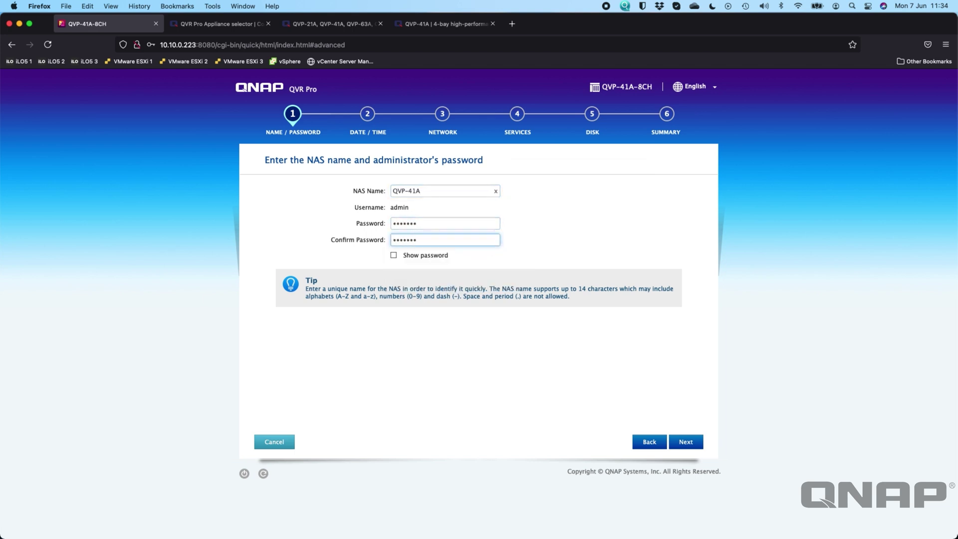
click(694, 445)
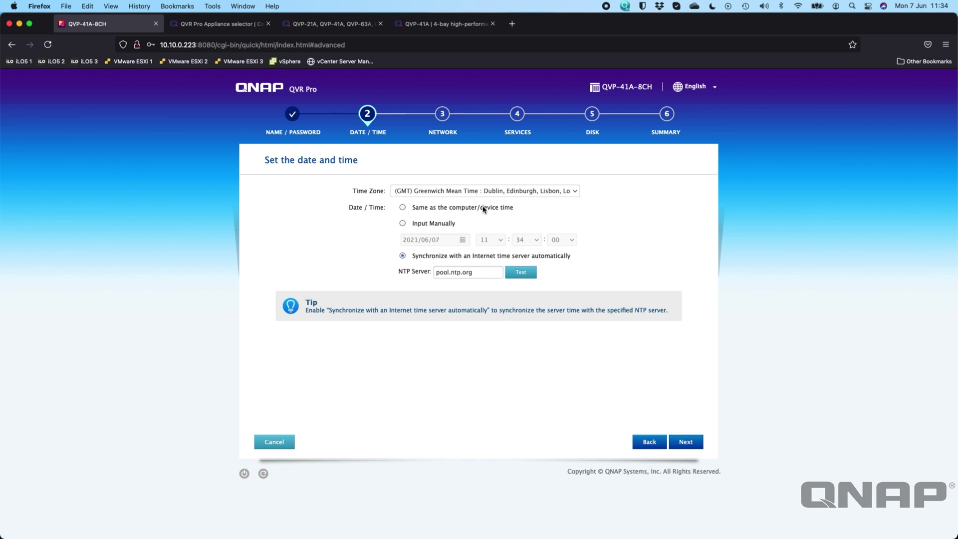
- Keep pool.ntp.org time sync and DHCP networking (10.10.0.223), continuing to the Services step
click(686, 445)
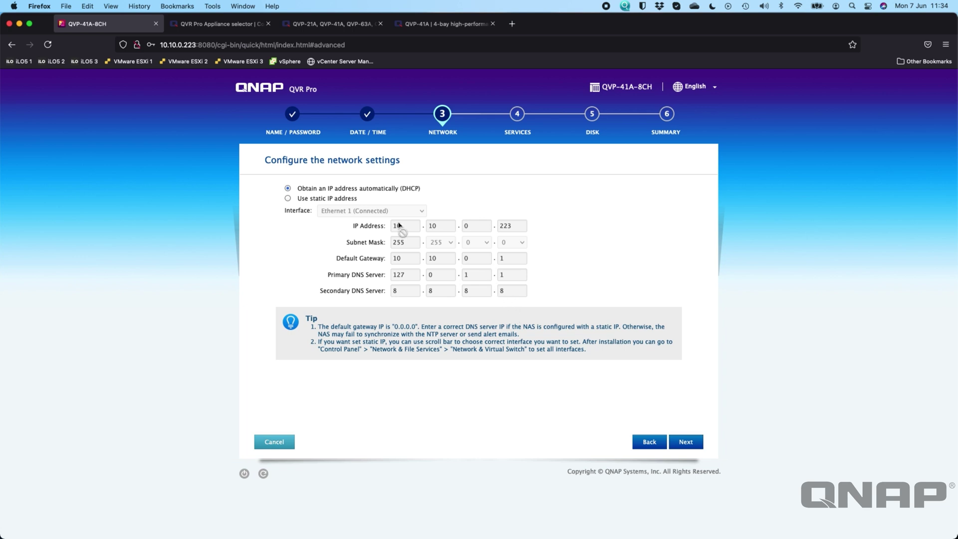
click(288, 198)
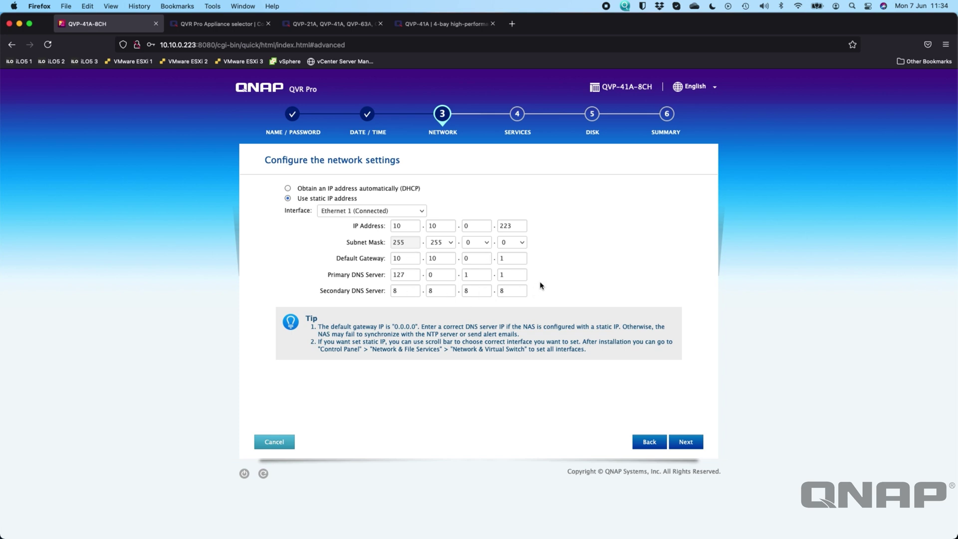
click(288, 189)
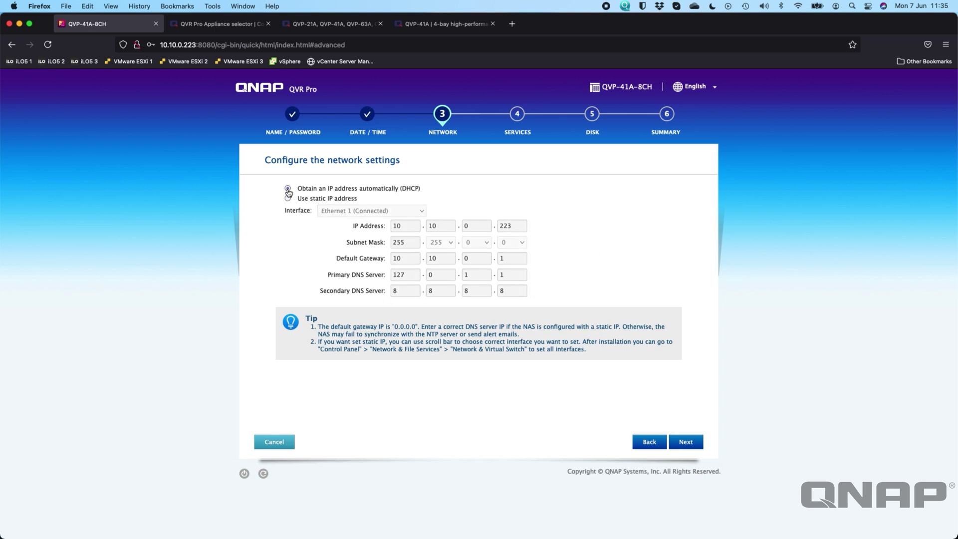
click(691, 449)
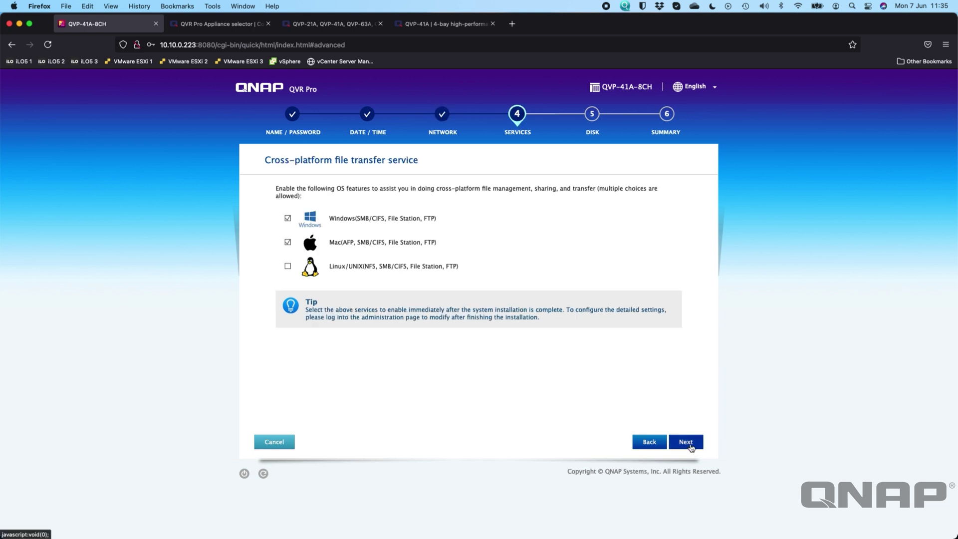
- Return to the Services step and uncheck the Mac file service, leaving only Windows file sharing
click(690, 448)
click(649, 442)
click(649, 442)
click(648, 445)
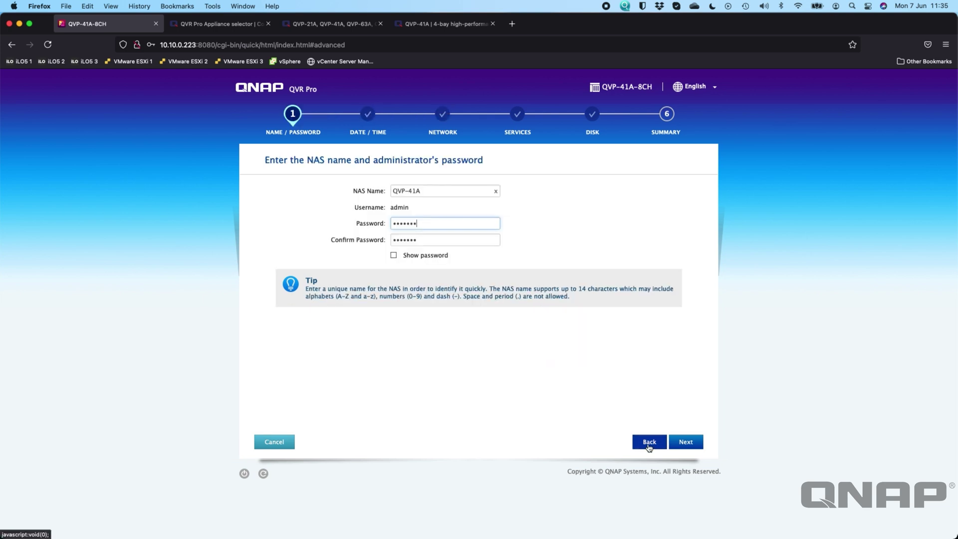
click(686, 443)
click(685, 444)
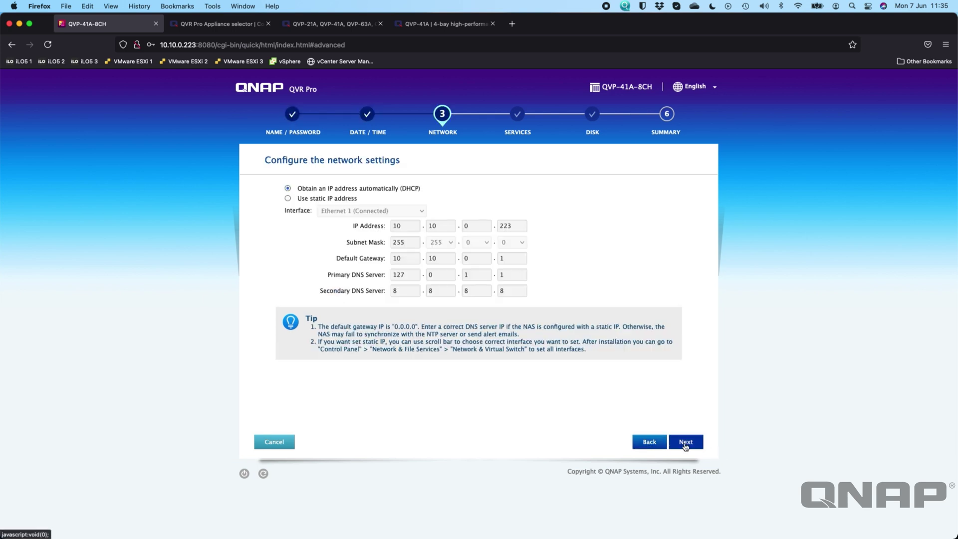
click(686, 444)
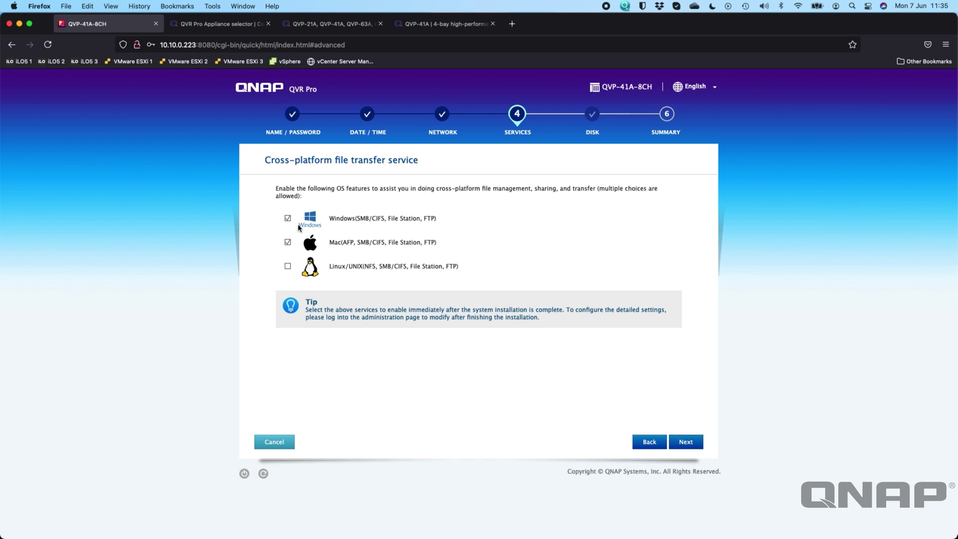
click(287, 242)
click(685, 442)
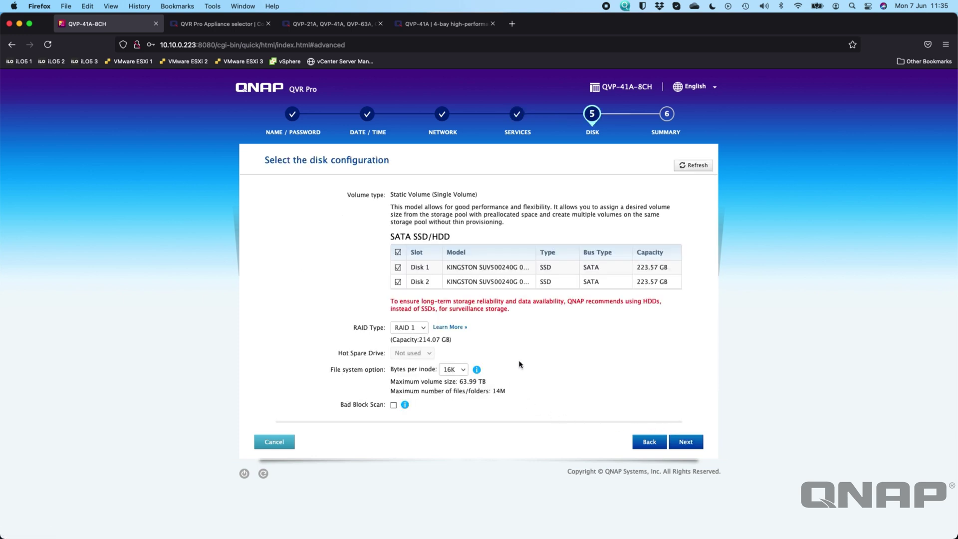
- Change the two SSDs from RAID 1 to RAID 0 for 428.14 GB capacity
click(413, 328)
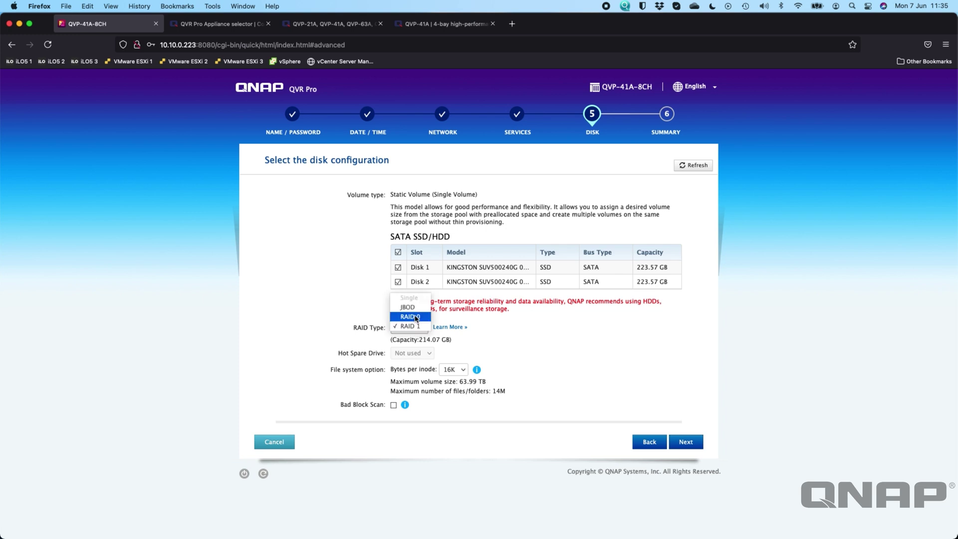
click(553, 340)
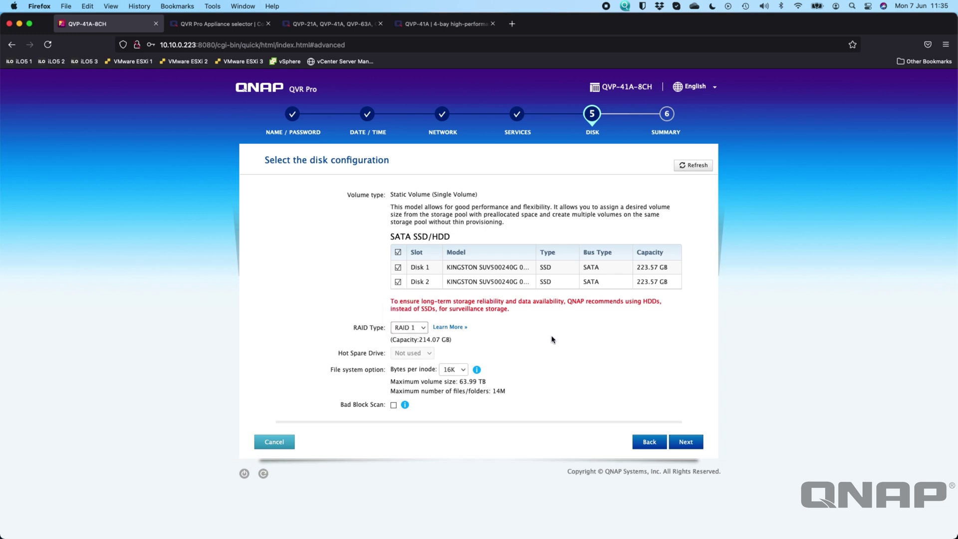
click(421, 329)
click(418, 317)
click(692, 442)
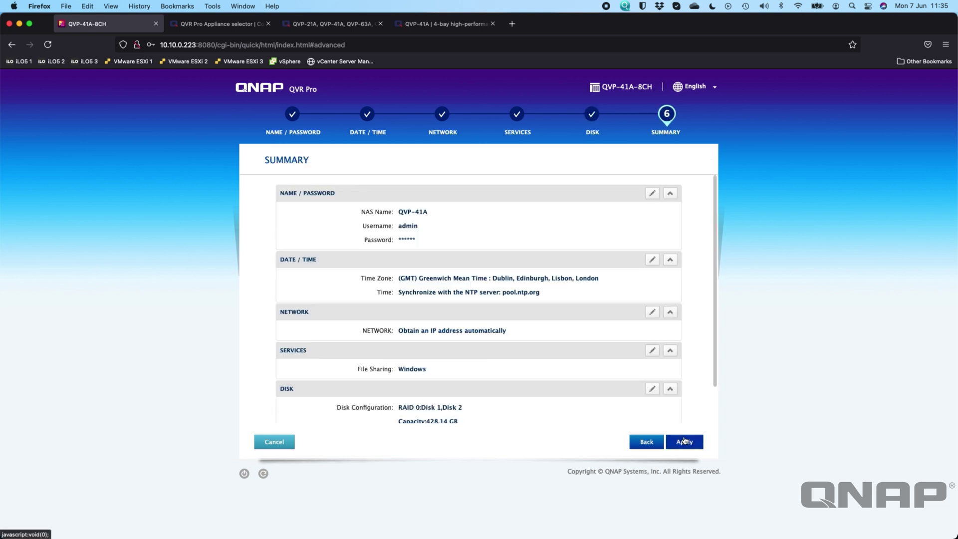
- Apply the Summary settings and let the drives format until the QVP-41A login page appears
click(693, 442)
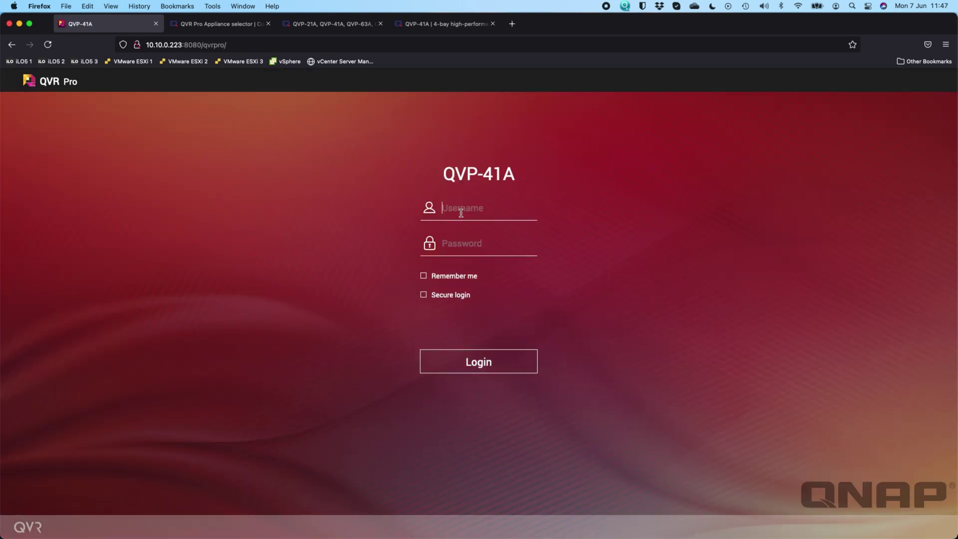
- Log in as admin without saving the password, then accept the Data & Privacy notice
text(admin*******)
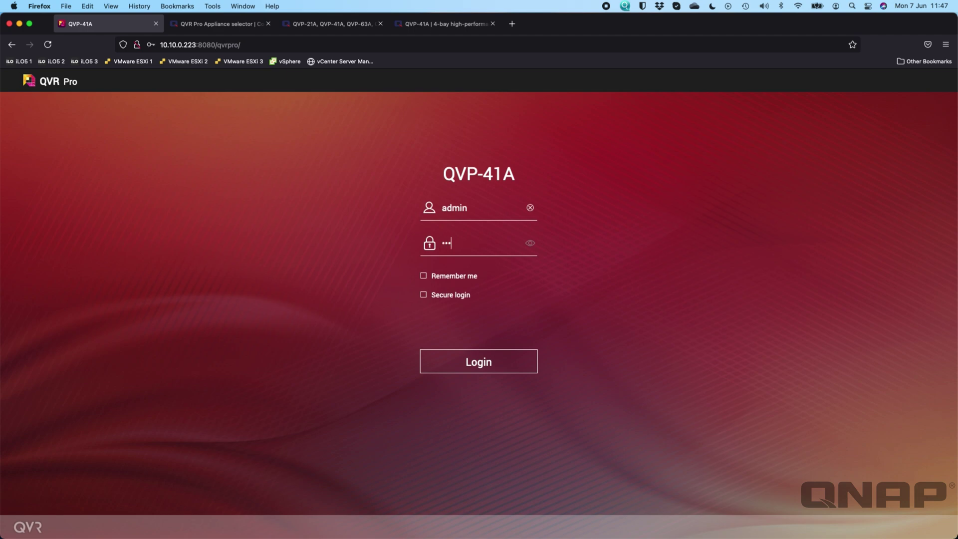
key(Return)
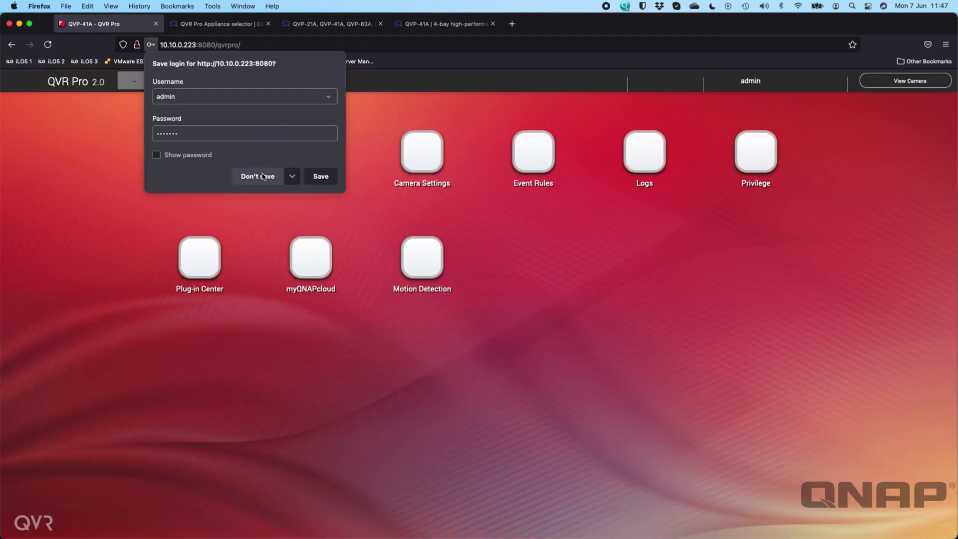
click(263, 176)
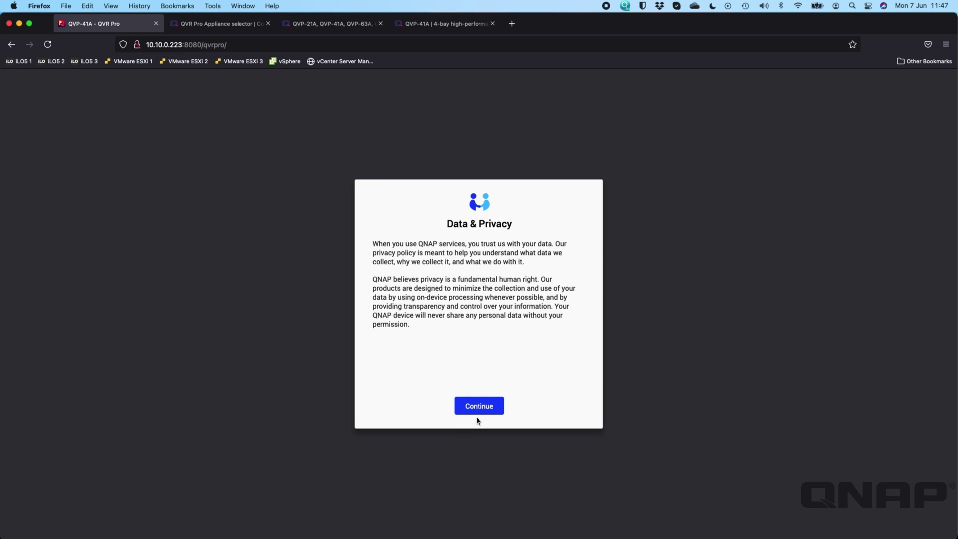
click(470, 402)
scroll(536, 287, down, 15)
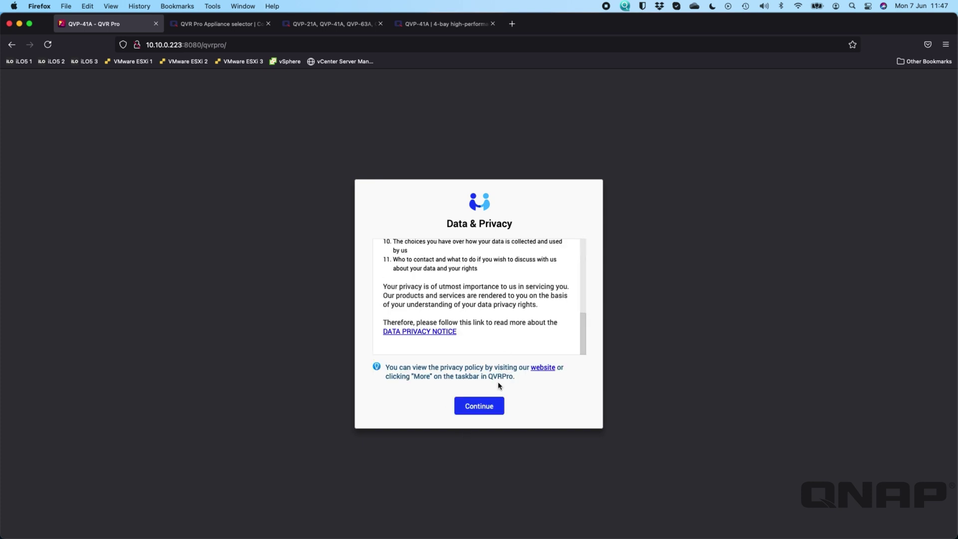
click(487, 408)
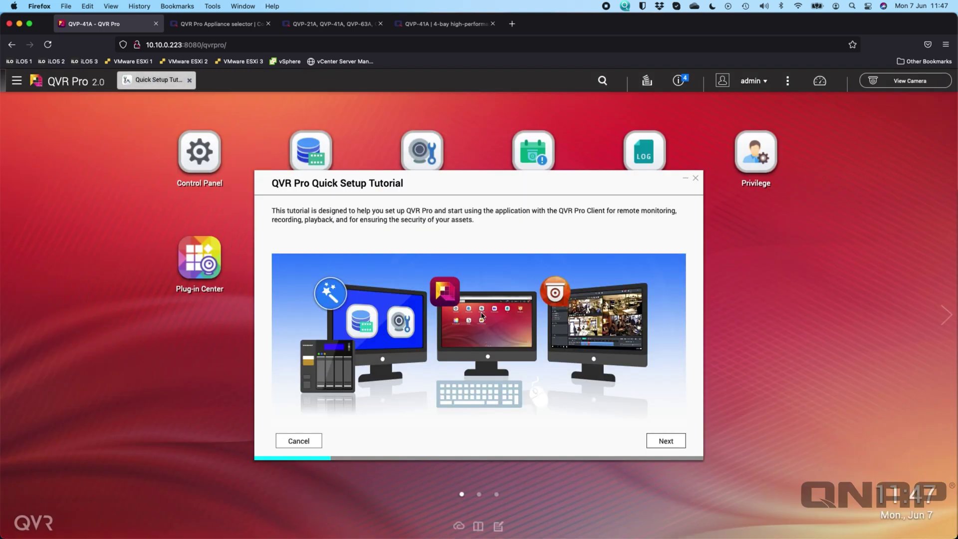
- Dismiss the Quick Setup Tutorial for good and begin adding a recording space in Recording Storage
click(699, 184)
click(561, 350)
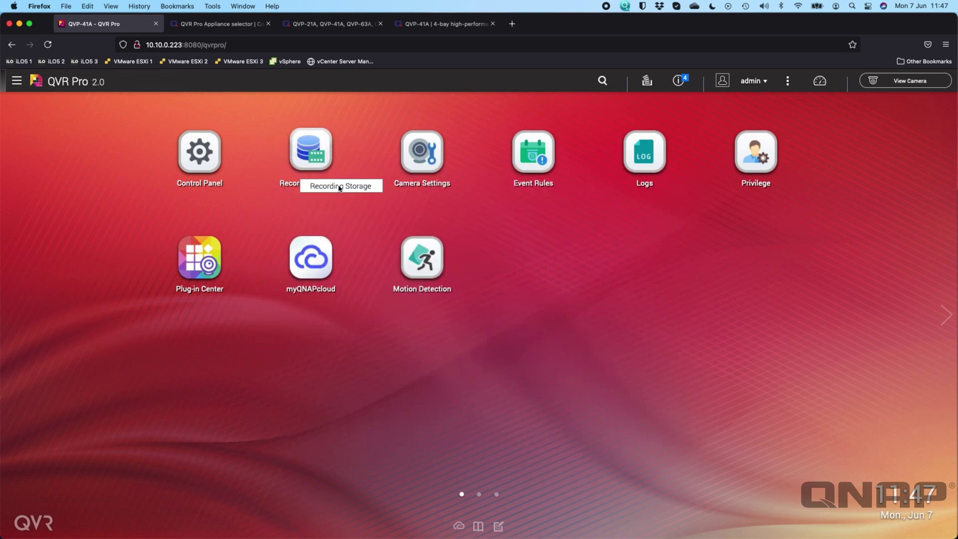
click(308, 147)
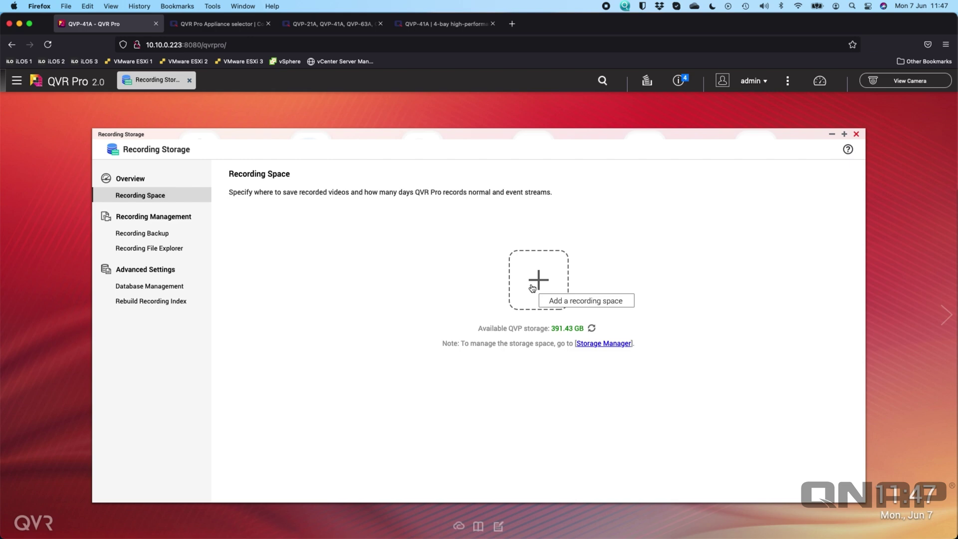
click(532, 288)
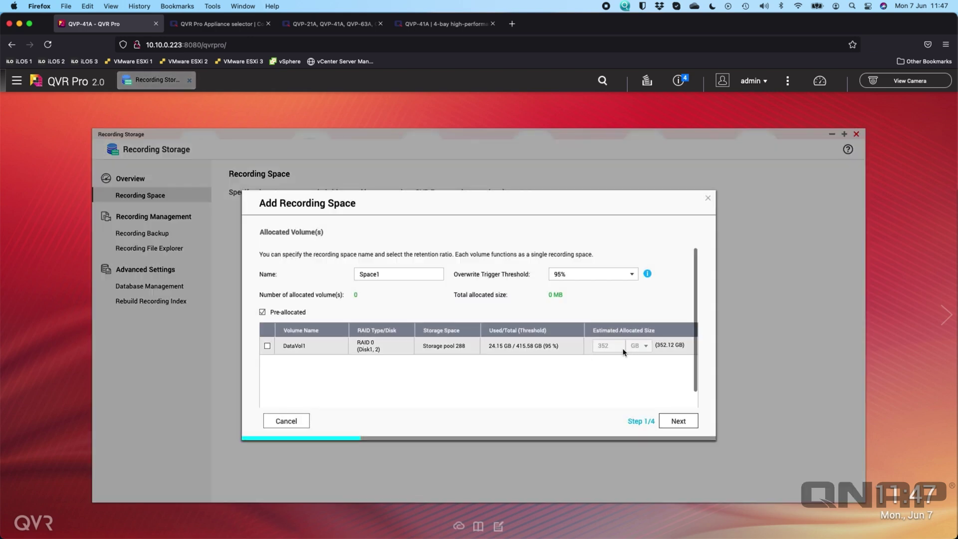
- Allocate DataVol1 to Space1, apply and finish the wizard, then accept the prompt to add a camera
click(267, 346)
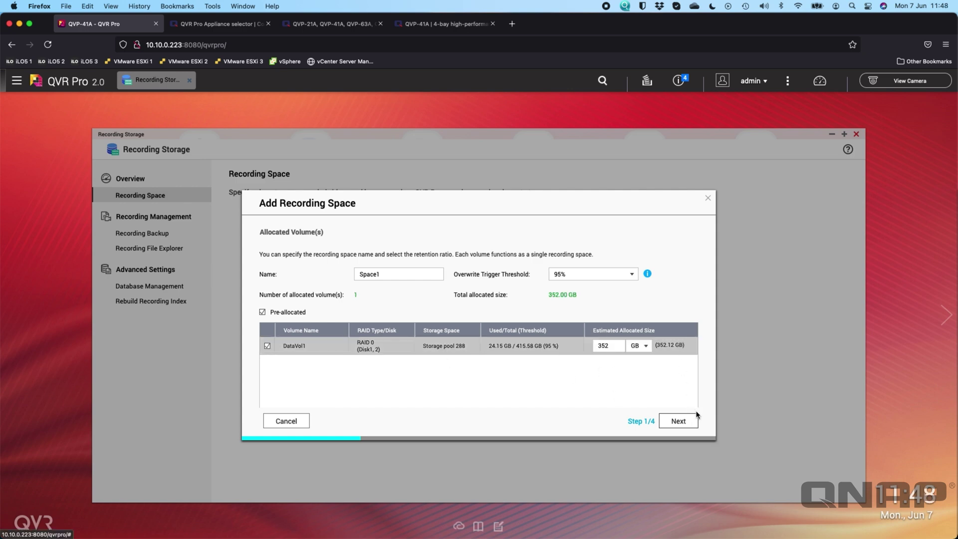
click(679, 422)
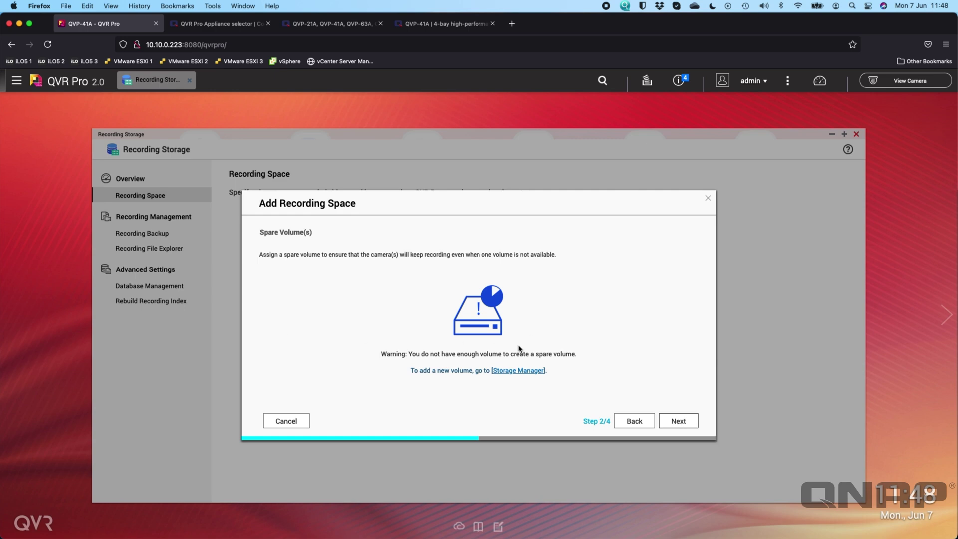
click(676, 423)
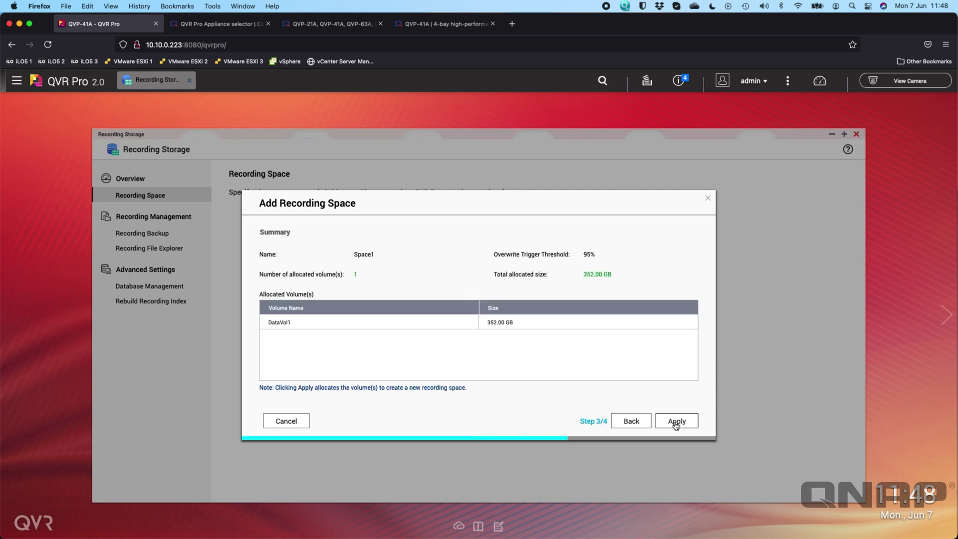
click(692, 423)
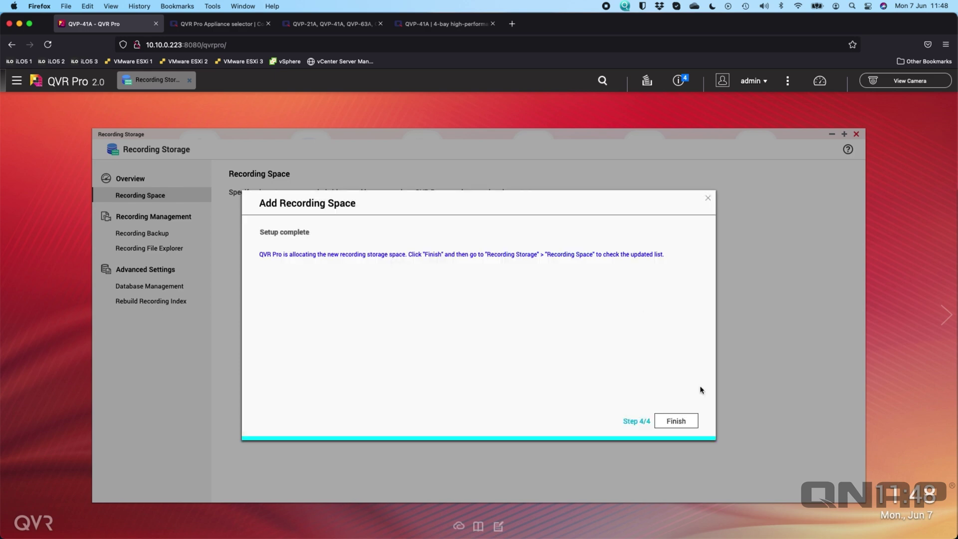
click(683, 422)
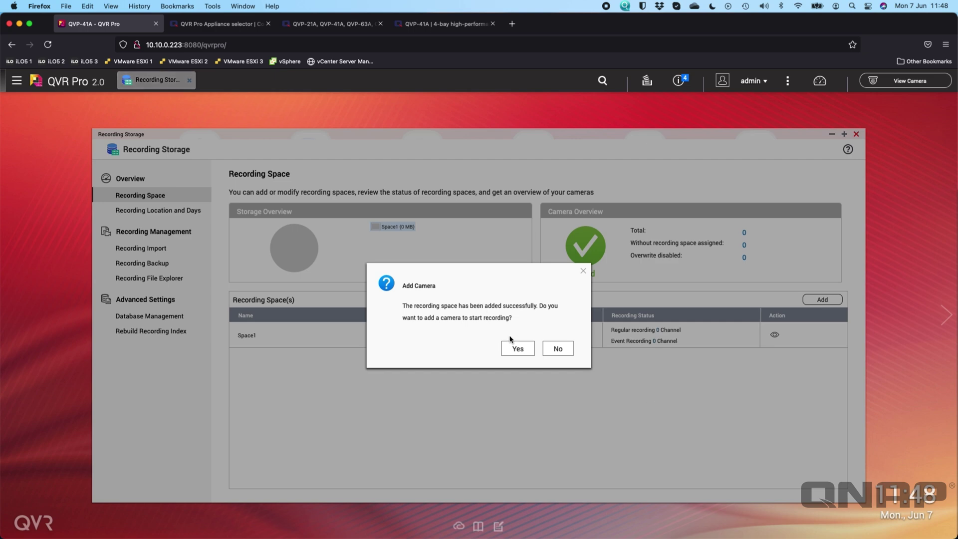
click(518, 349)
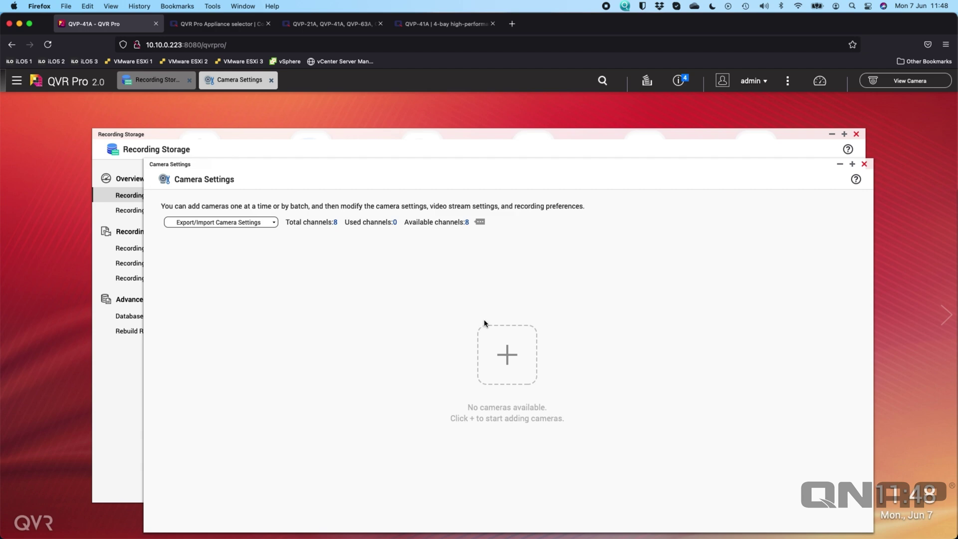
- Start a new camera in the Add Camera wizard and advance to Edit Camera Selection
click(506, 359)
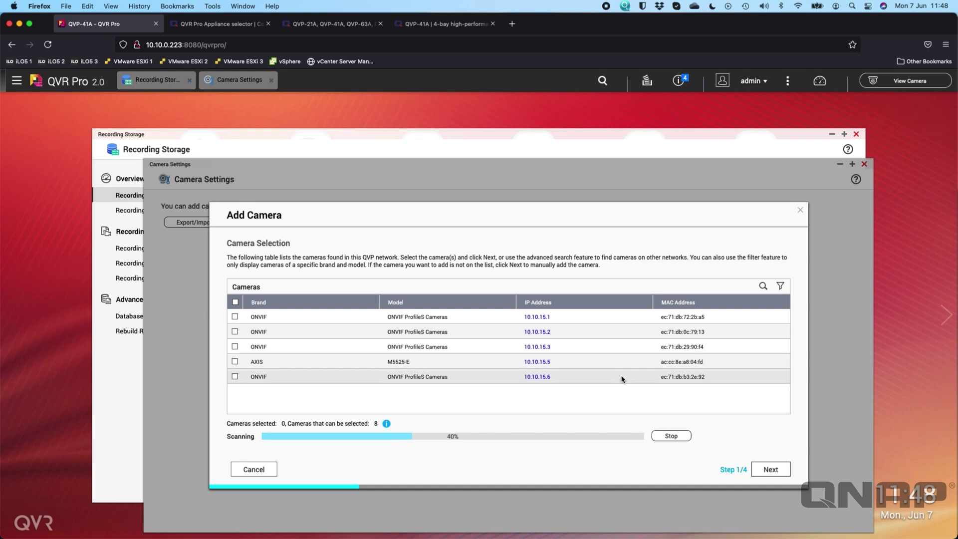
click(769, 470)
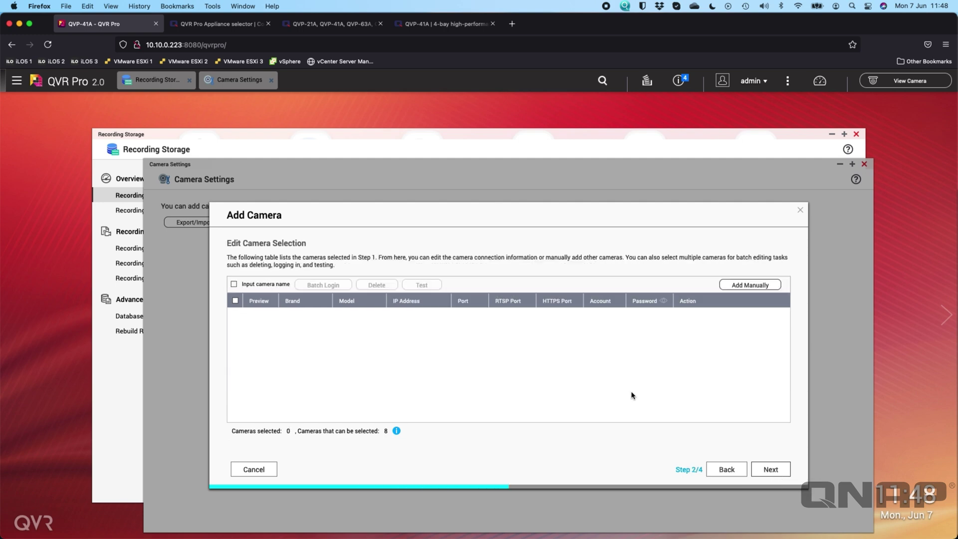
- Add one manual camera entry, delete the accidental extra row, and enable custom camera naming
click(748, 284)
click(748, 285)
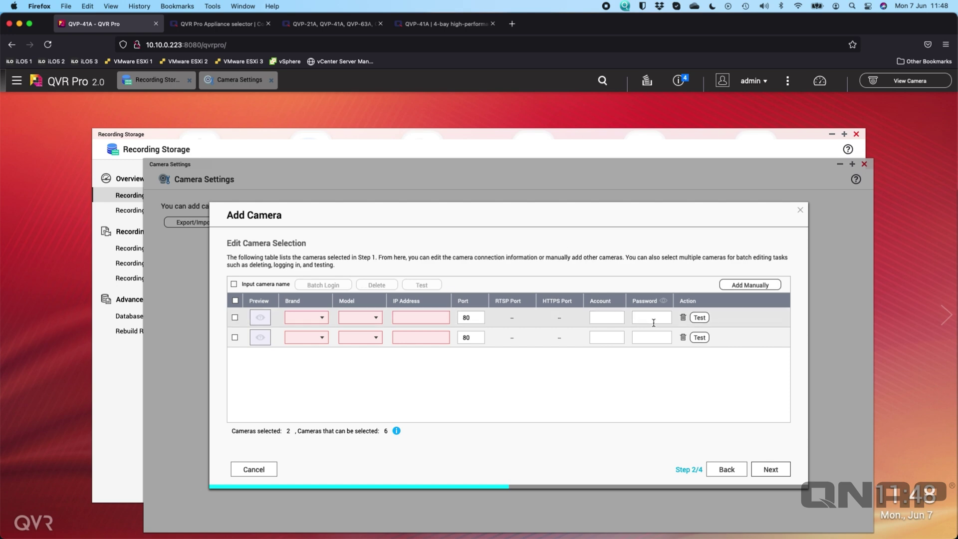
click(683, 337)
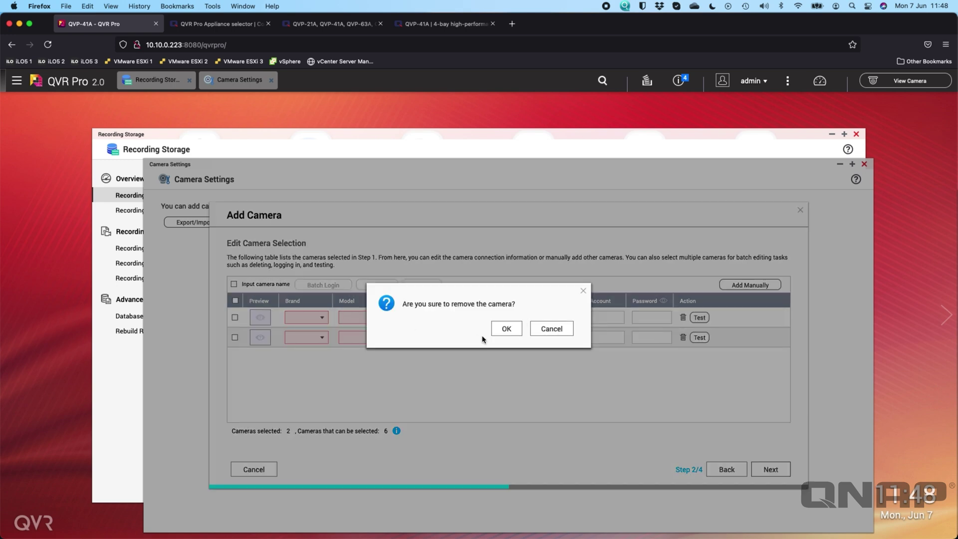
click(501, 331)
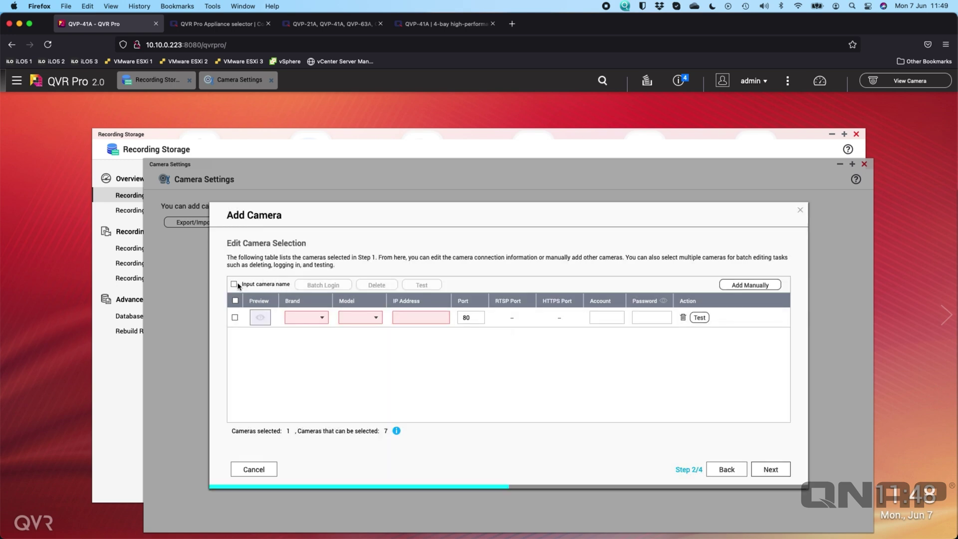
click(238, 284)
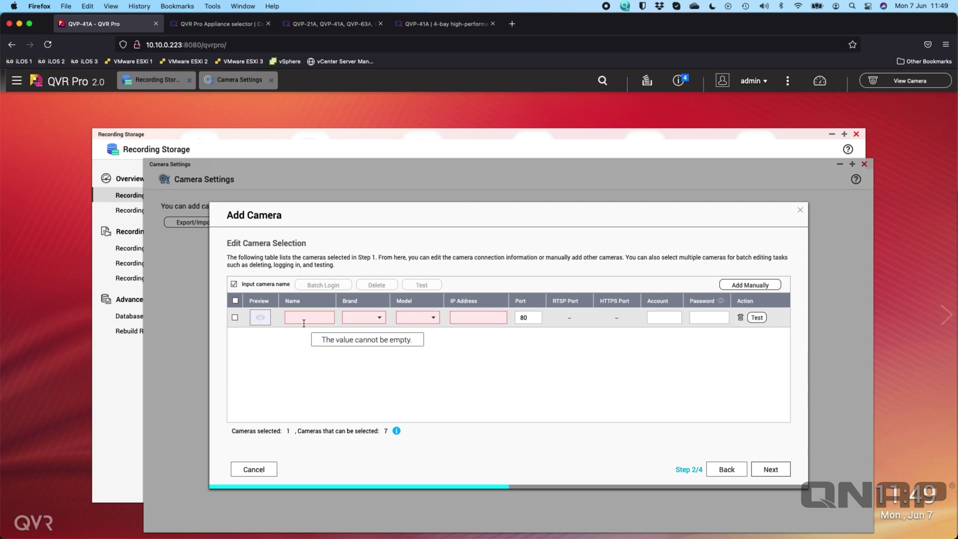
- Name the camera Front Garden with brand Reolink and model RLC-410(5MP)
click(310, 322)
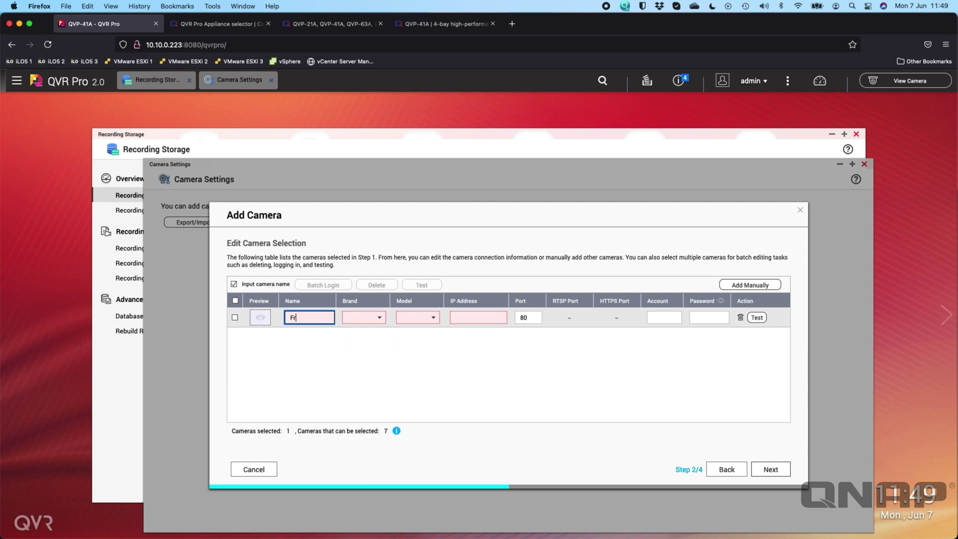
key(Tab)
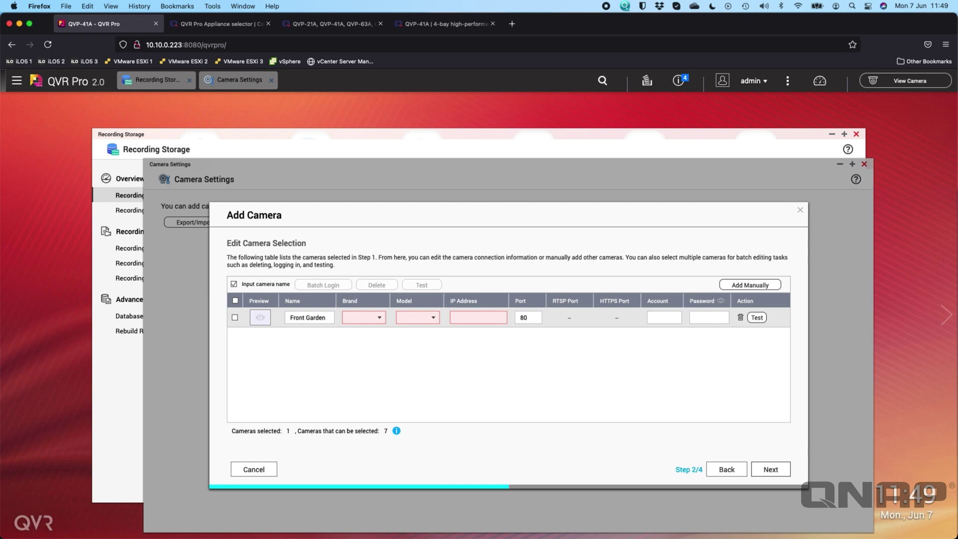
click(357, 317)
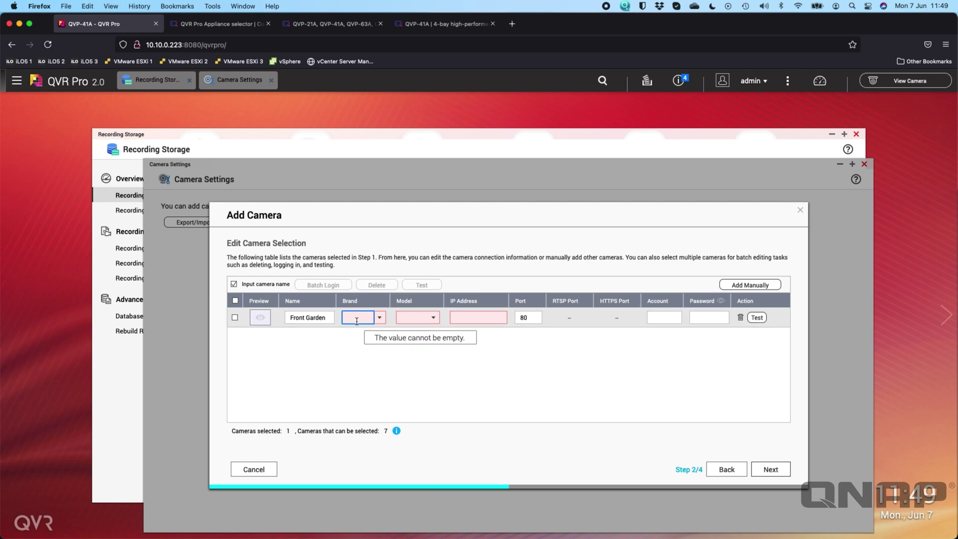
text(Reolink)
click(357, 330)
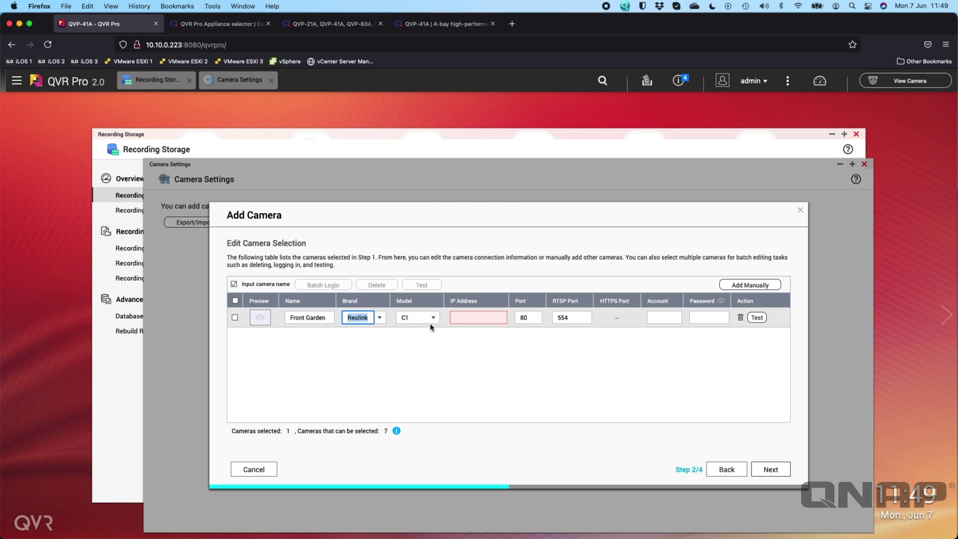
click(433, 319)
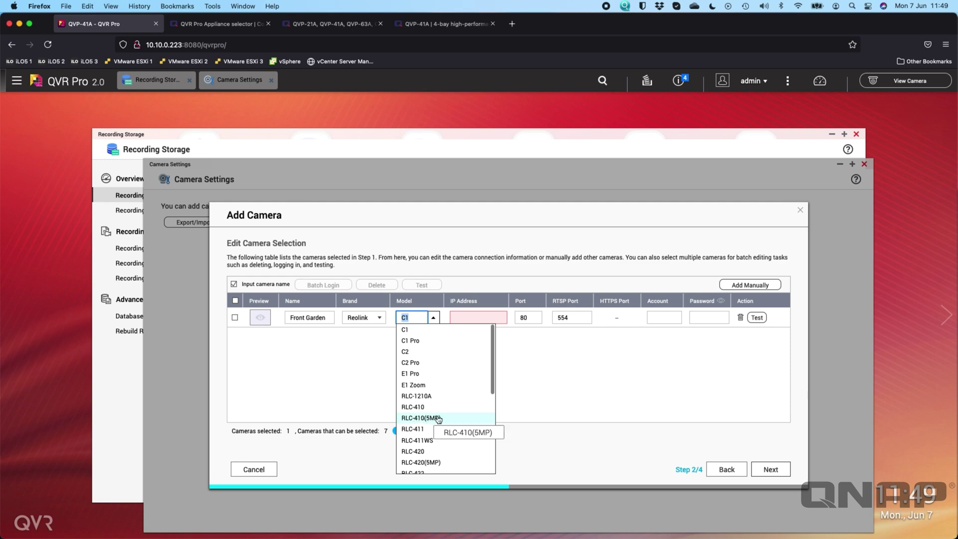
click(438, 417)
- Enter IP 10.10.15.2 and the camera's account and password, then pass the connection test
click(471, 318)
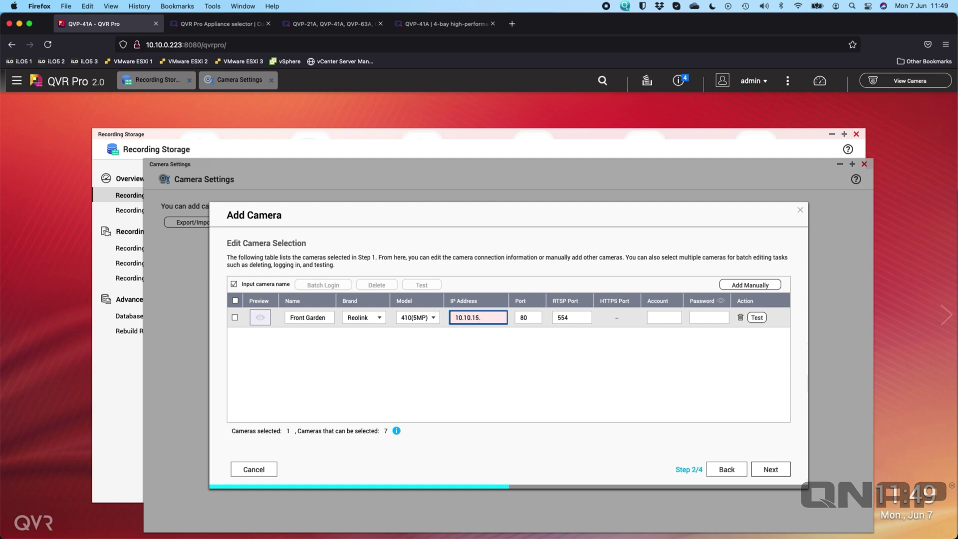
click(662, 317)
text(ad)
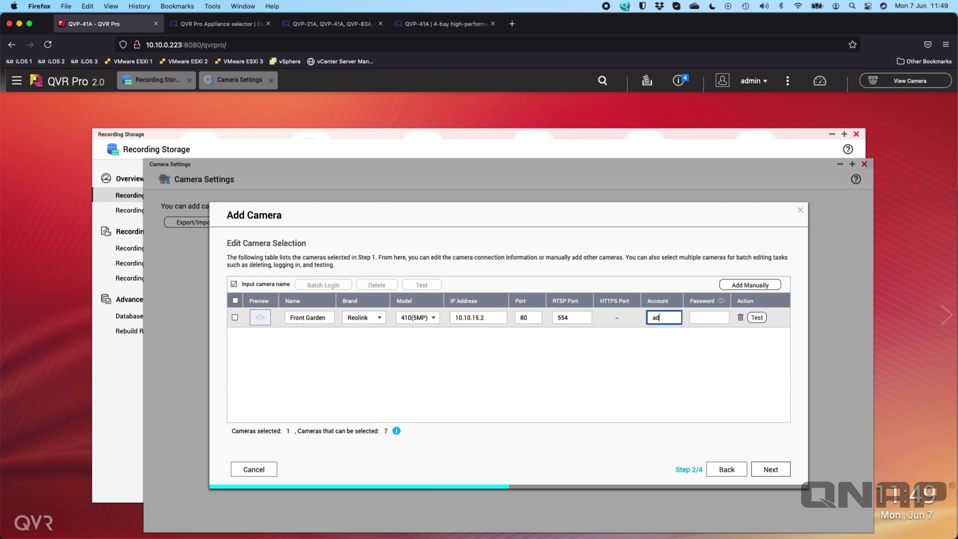
text(min)
click(712, 318)
text(adm)
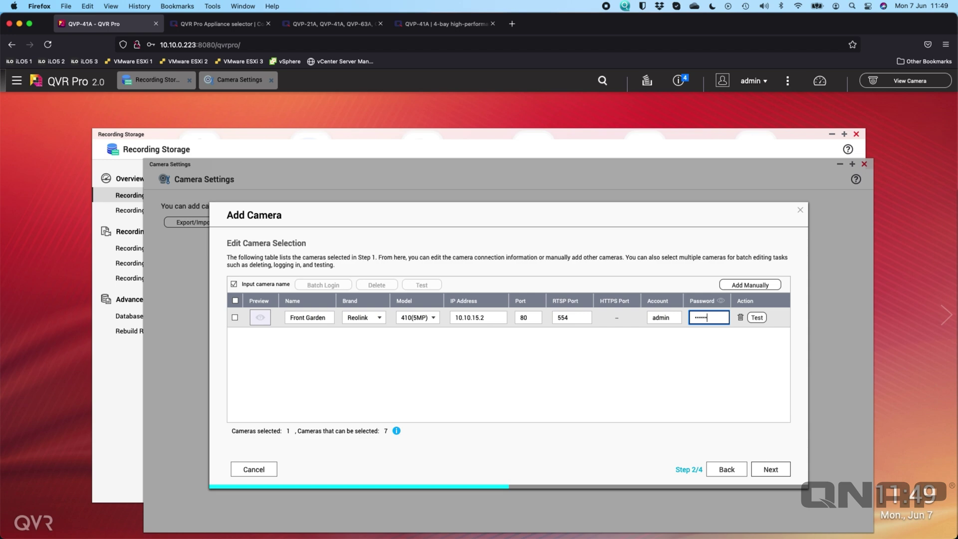
click(756, 317)
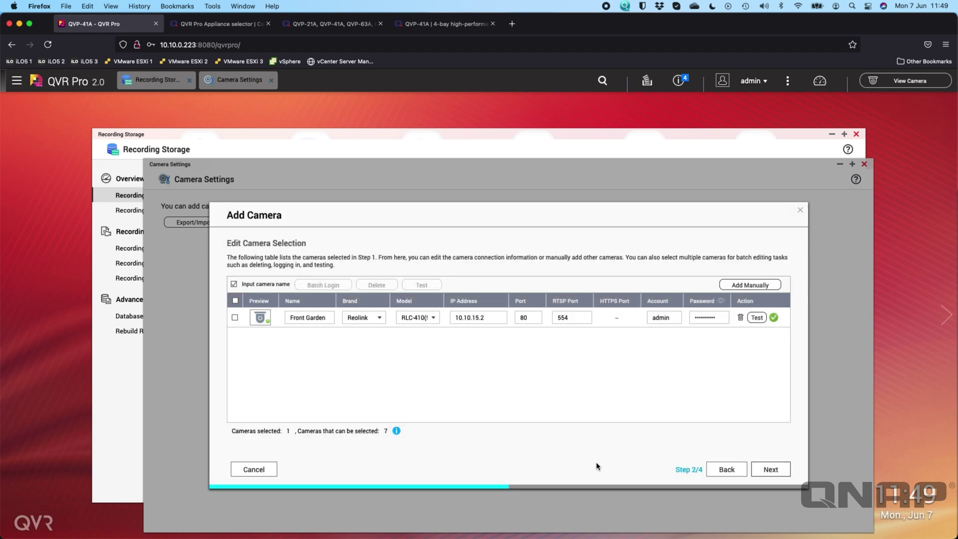
click(770, 469)
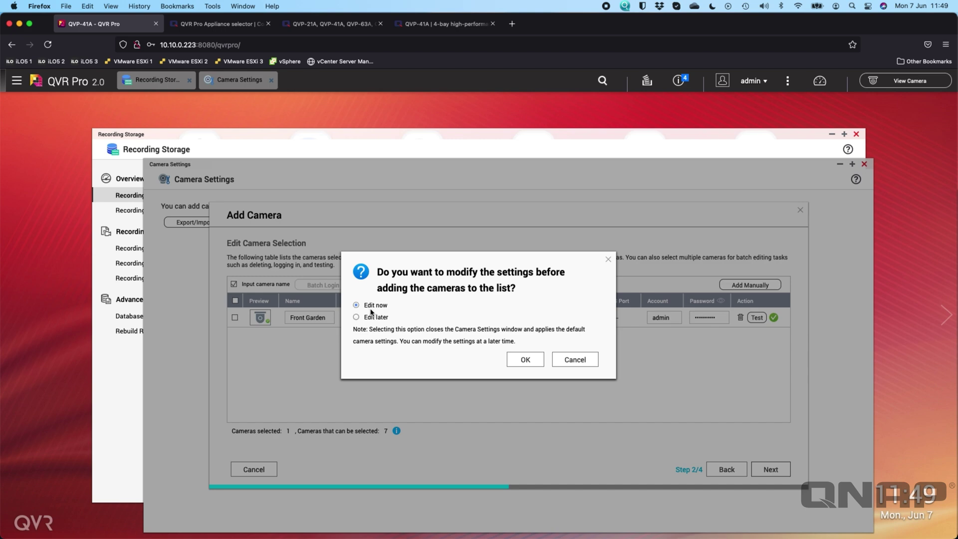
- Disable event recording and set Stream1 to 2304x1296, 10 fps, 2048K bps, completing the camera addition
click(523, 359)
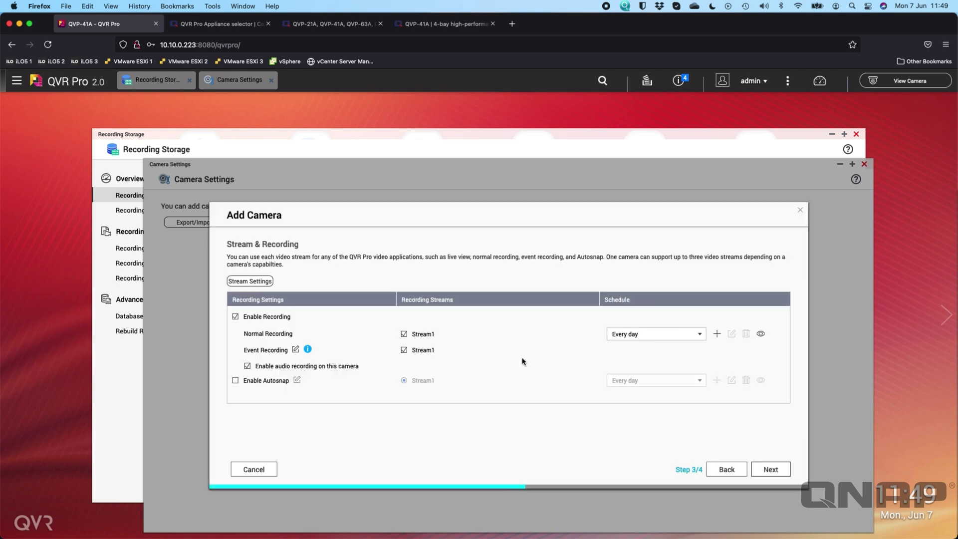
click(404, 350)
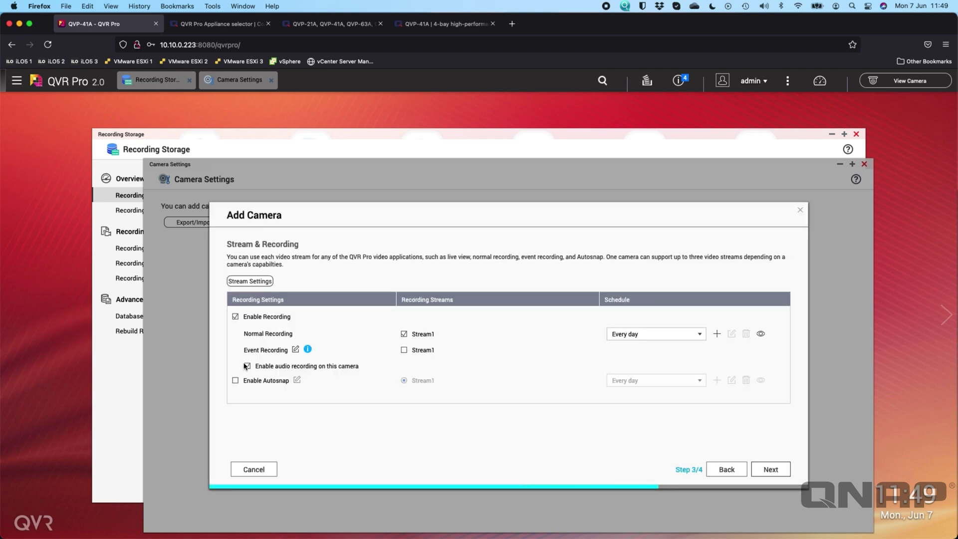
click(251, 281)
click(358, 320)
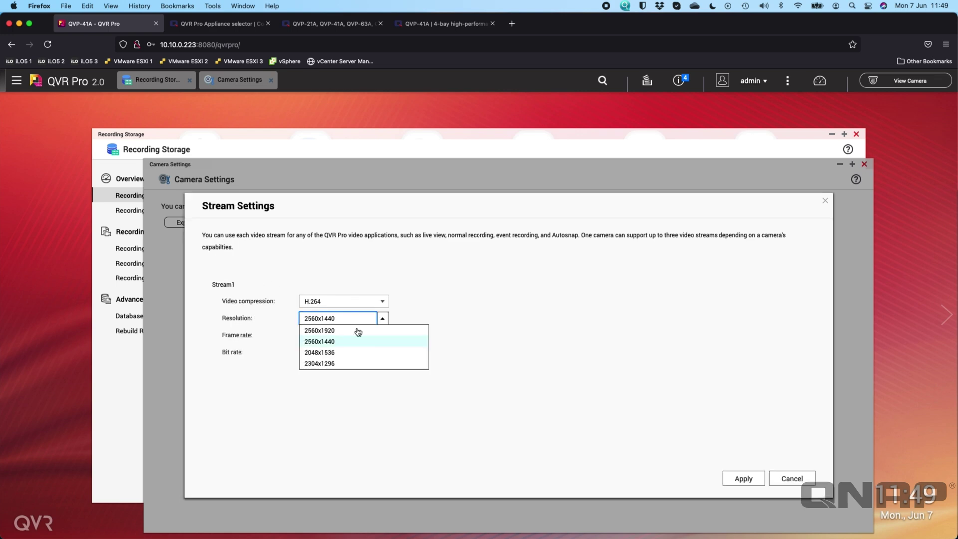
click(352, 363)
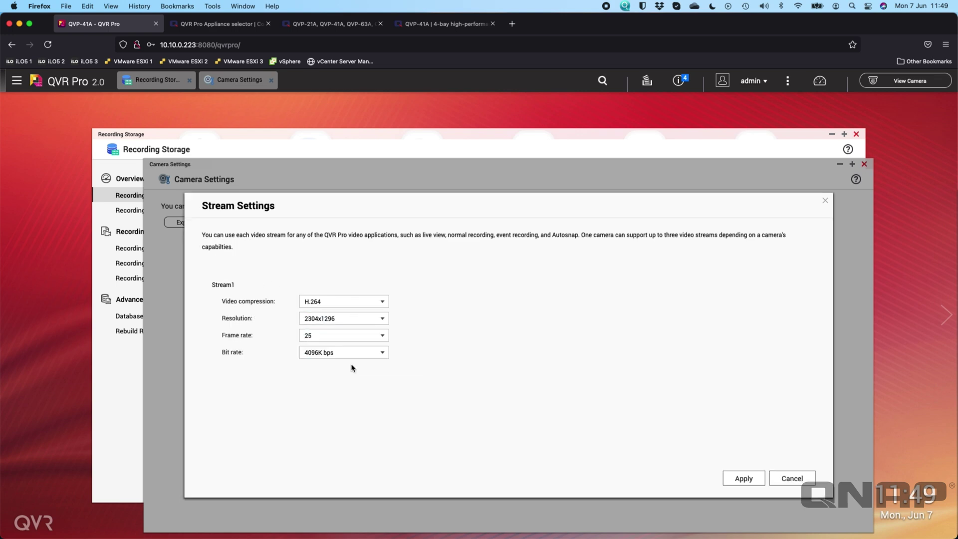
click(342, 336)
click(334, 394)
click(334, 353)
click(333, 392)
click(741, 477)
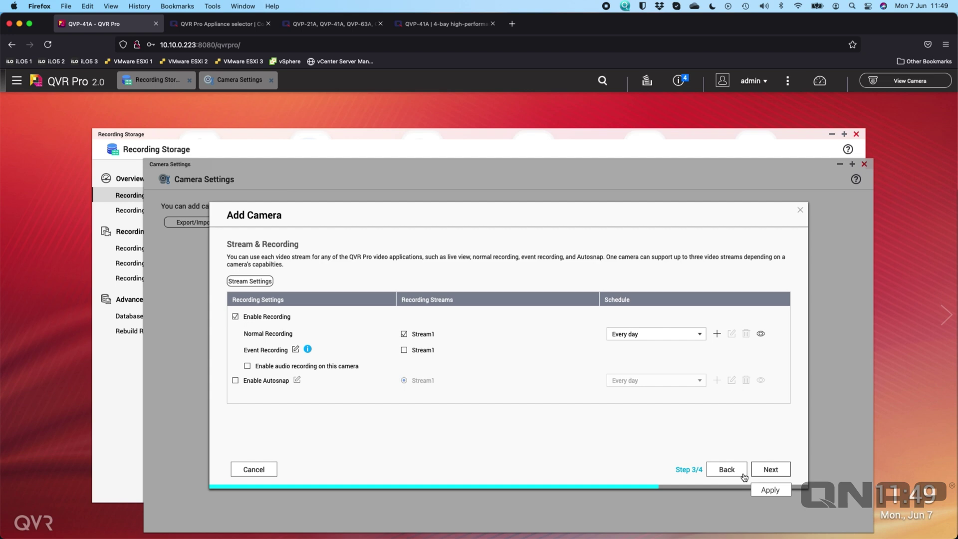
click(770, 469)
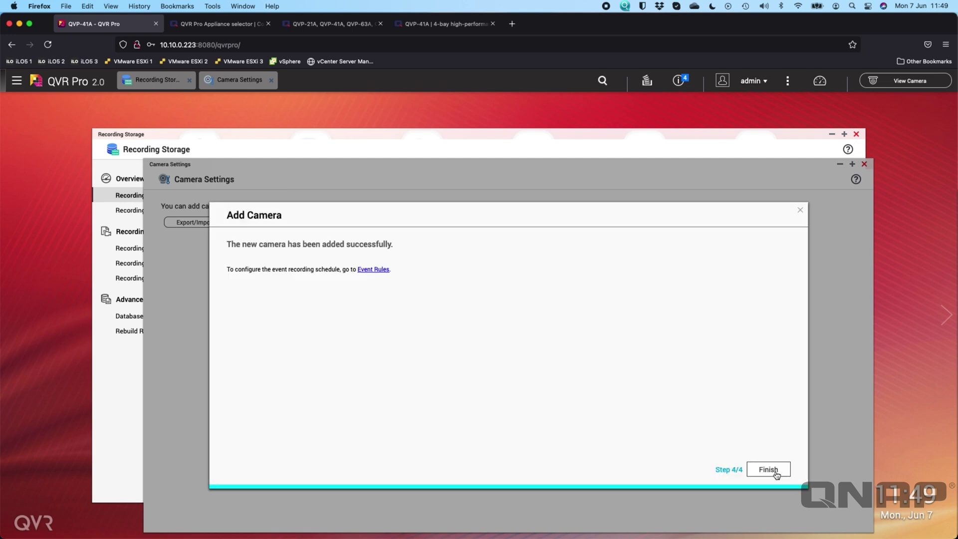
- Leave the wizard, decline the browser's login save, close Camera Settings, and view Recording Location and Days
click(773, 469)
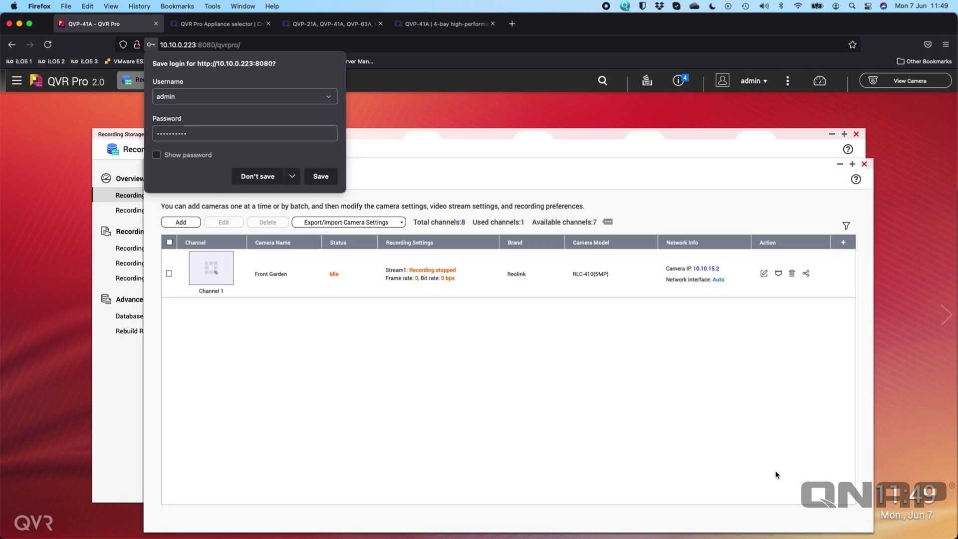
click(251, 177)
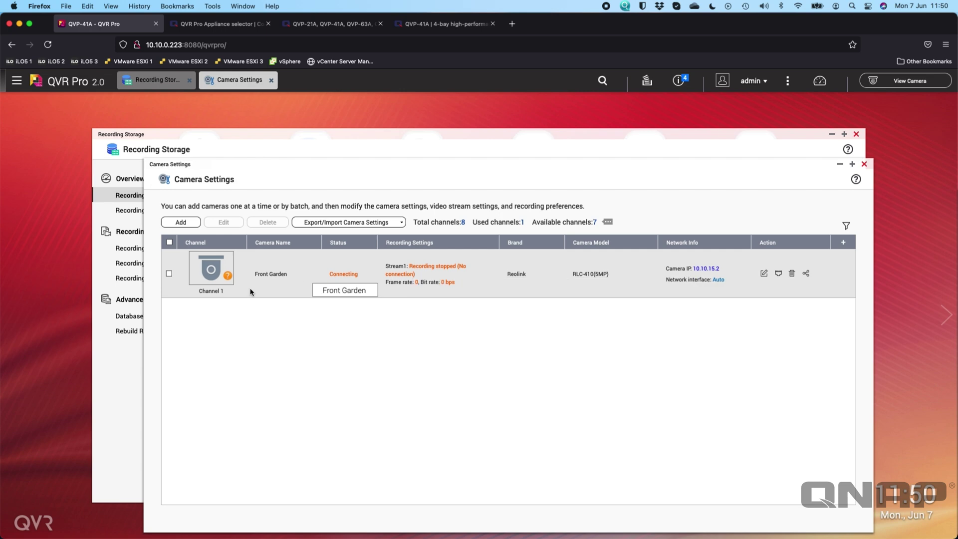
click(863, 164)
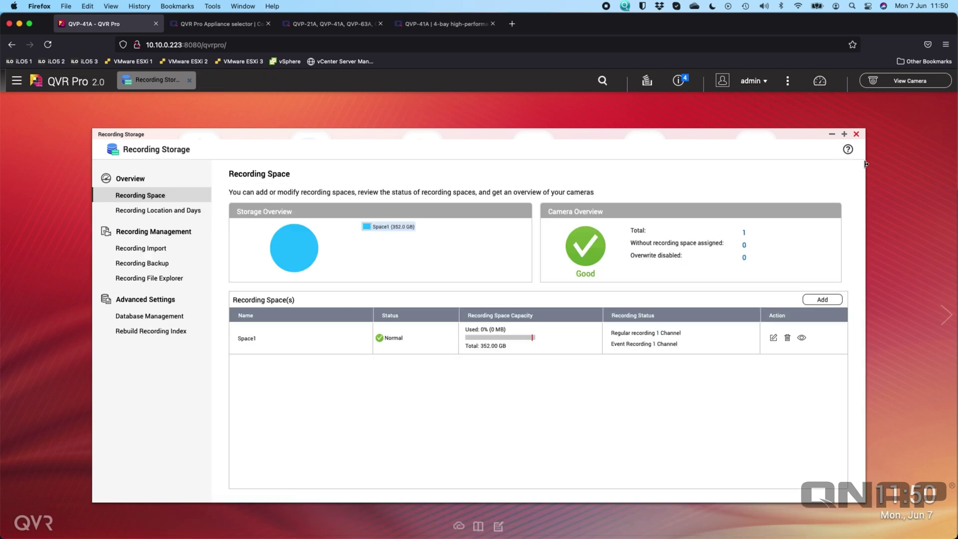
click(192, 215)
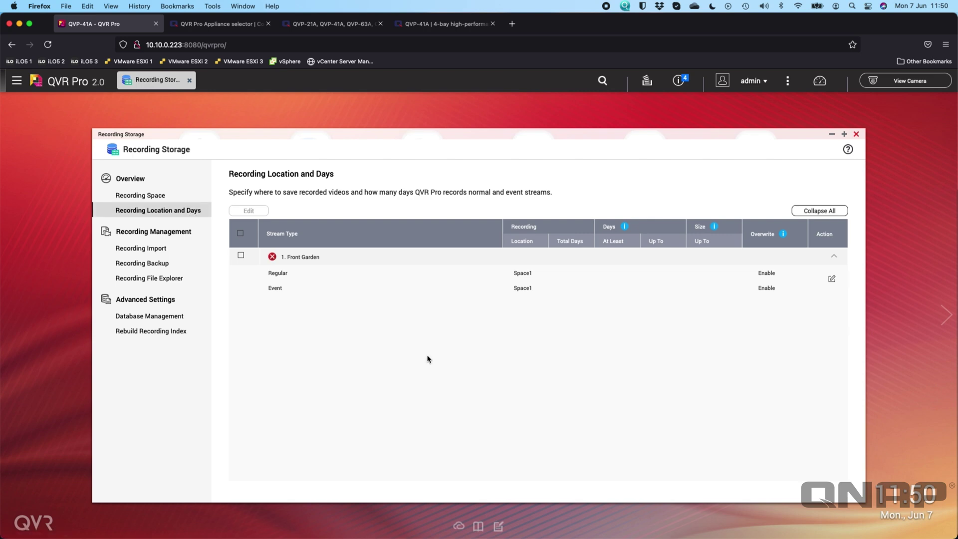
- Select Front Garden and save default retention of at least 7 and up to 7 days
click(241, 255)
click(248, 211)
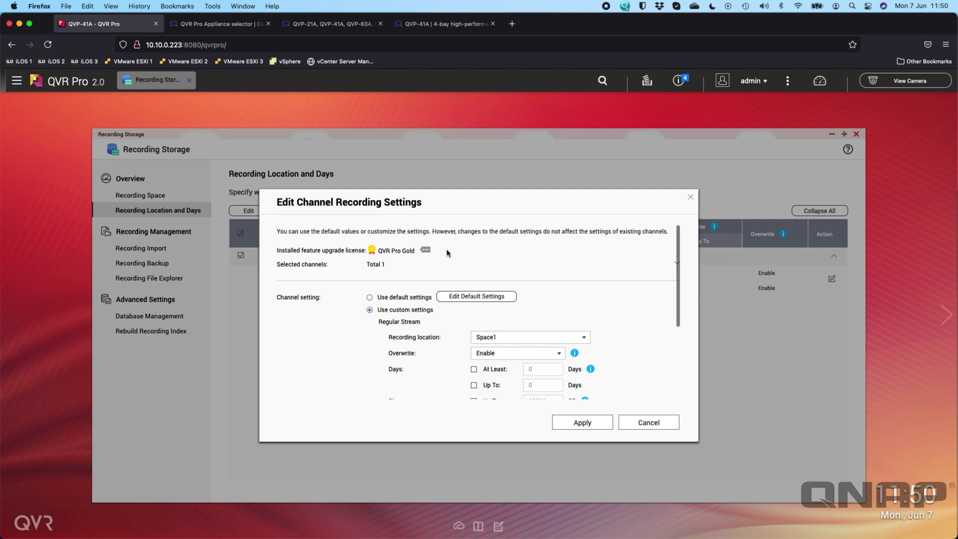
click(486, 298)
click(403, 298)
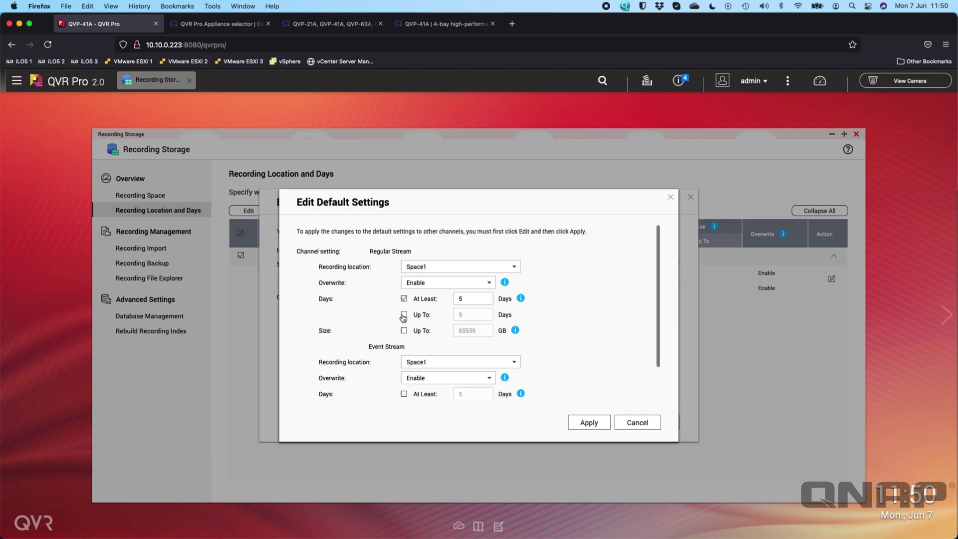
double_click(463, 299)
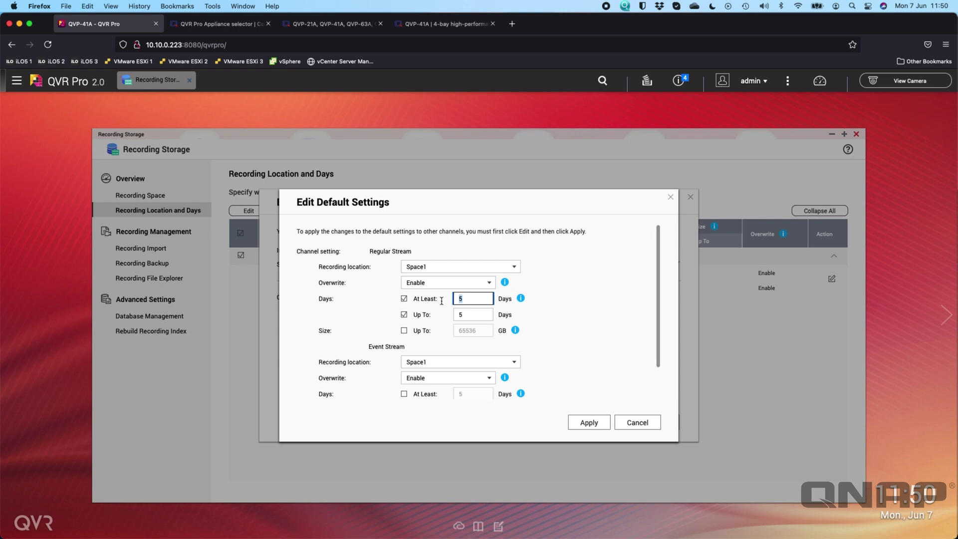
text(7)
double_click(474, 314)
text(7)
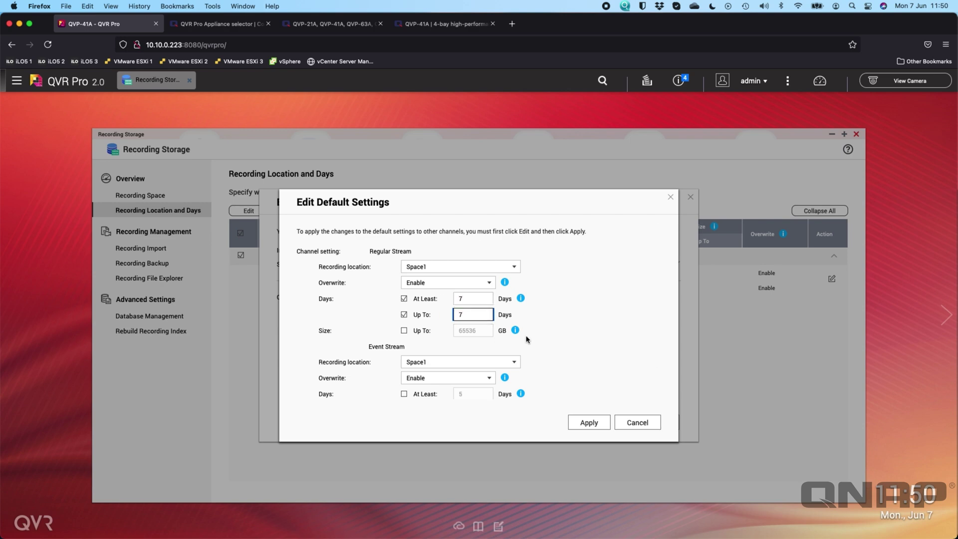
click(590, 422)
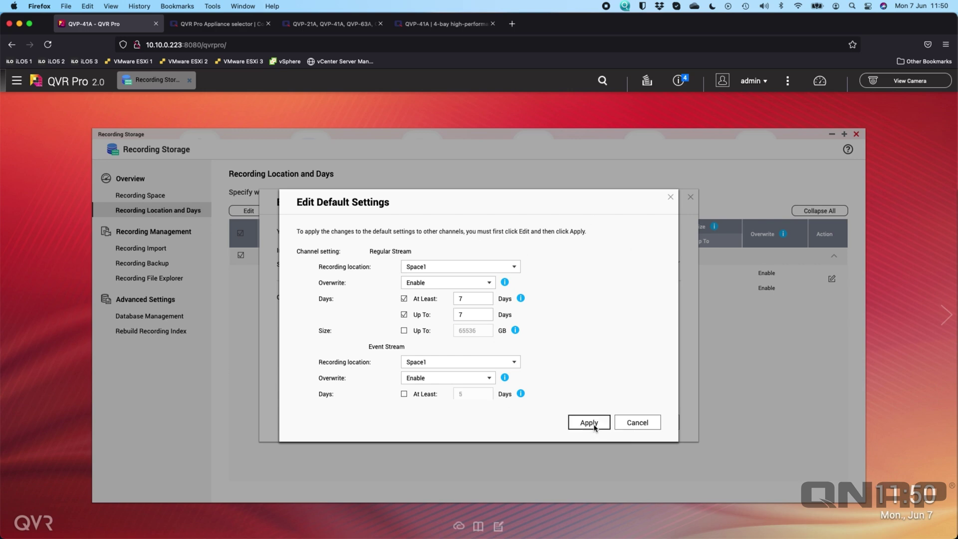
- Make Front Garden follow the default retention settings and apply them
click(369, 297)
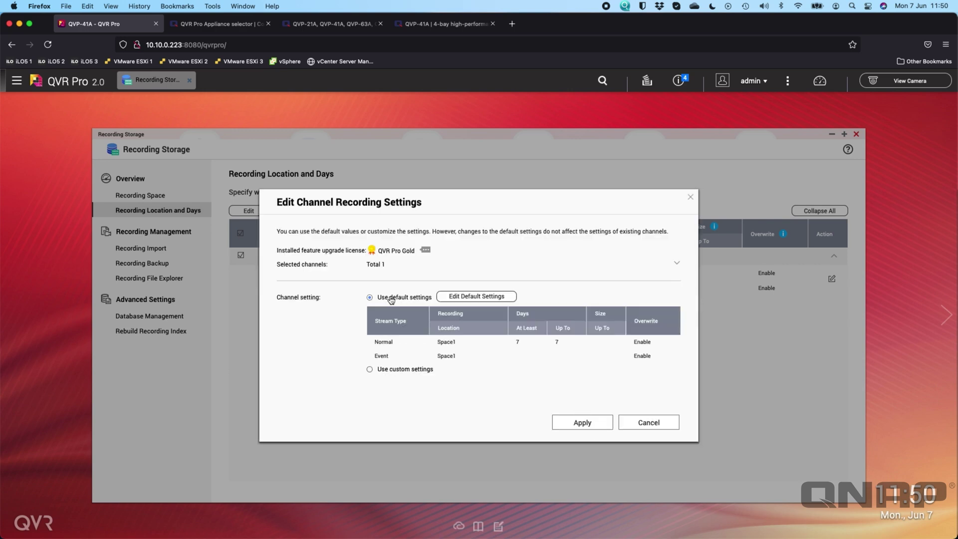
click(586, 422)
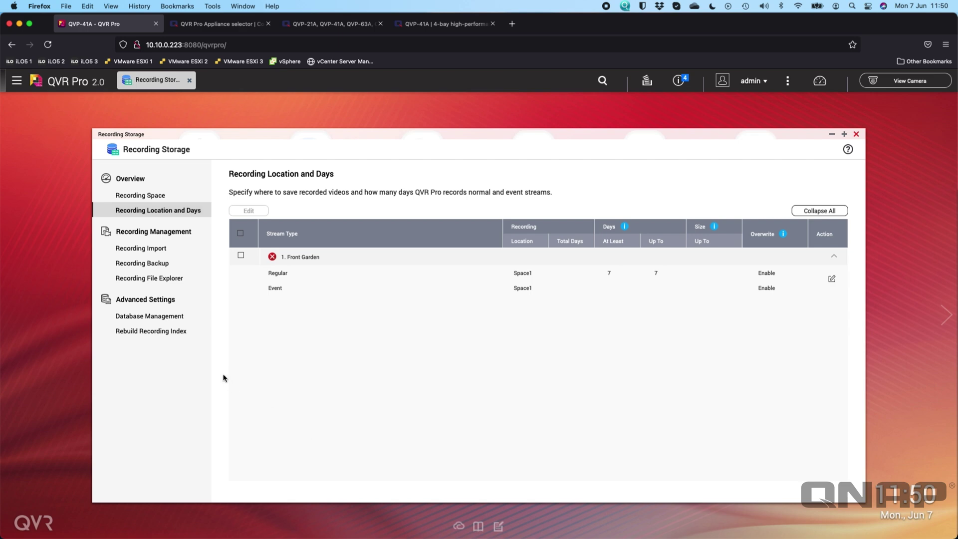
click(171, 278)
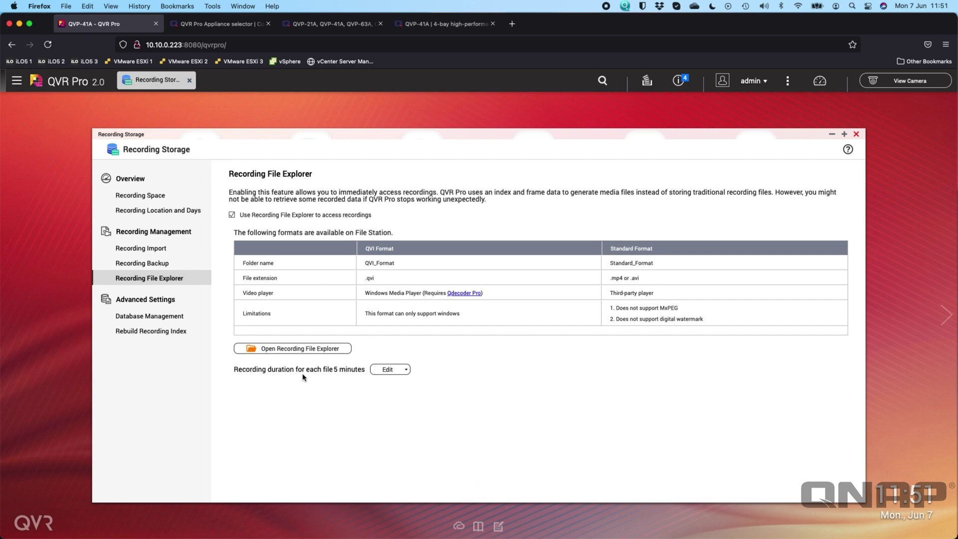
- Review the per-file recording duration choices, leaving the duration at 5 minutes
click(406, 373)
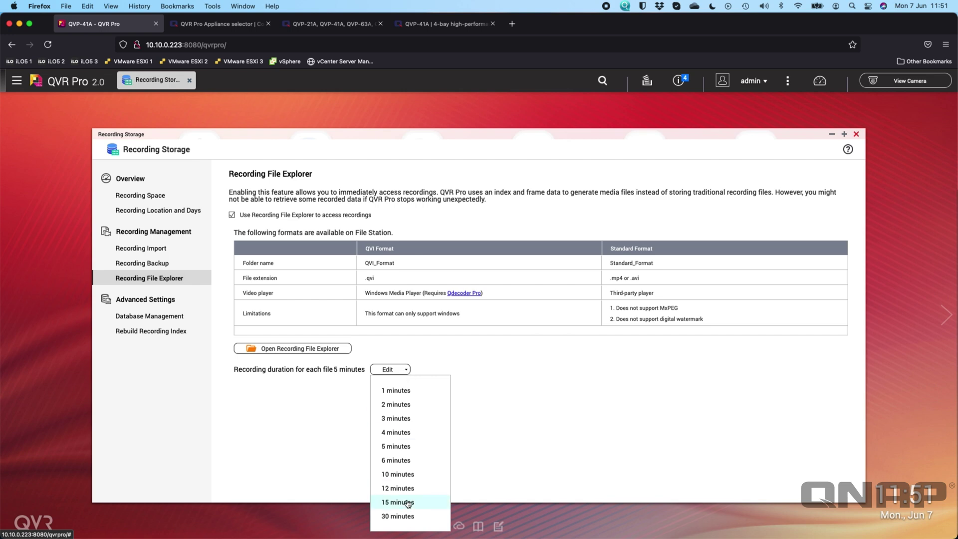
click(503, 370)
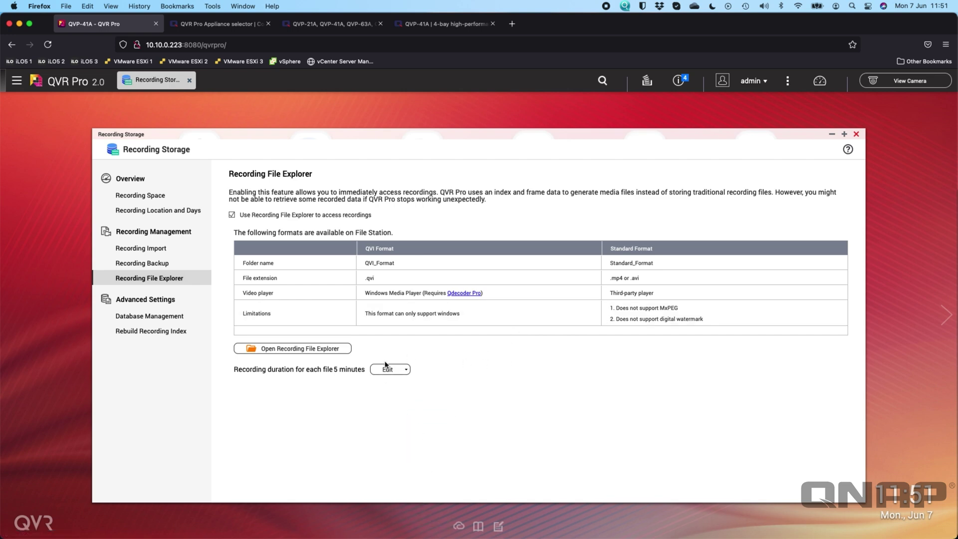
click(388, 369)
click(521, 376)
- Close Recording Storage, view Camera Settings maximized with Front Garden recording, then close it
click(135, 195)
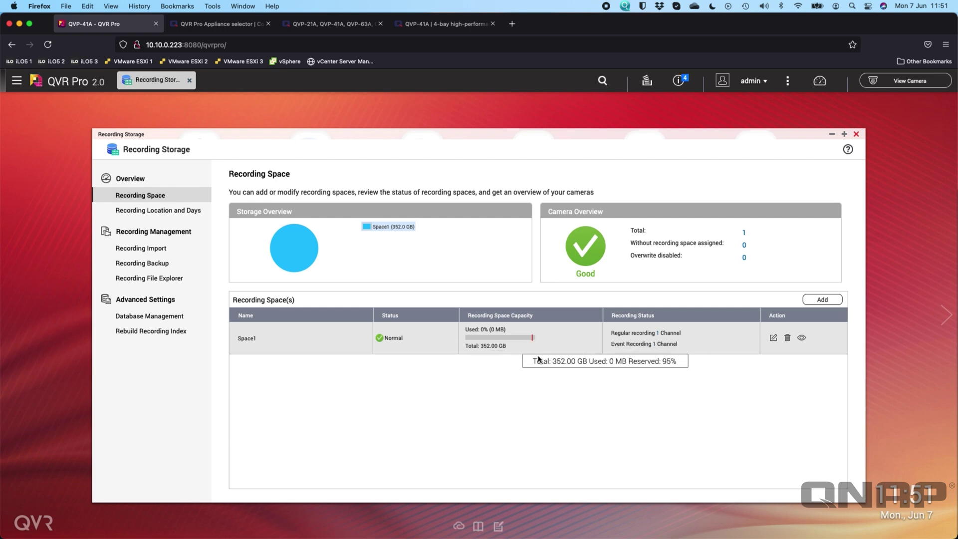
click(856, 134)
click(420, 152)
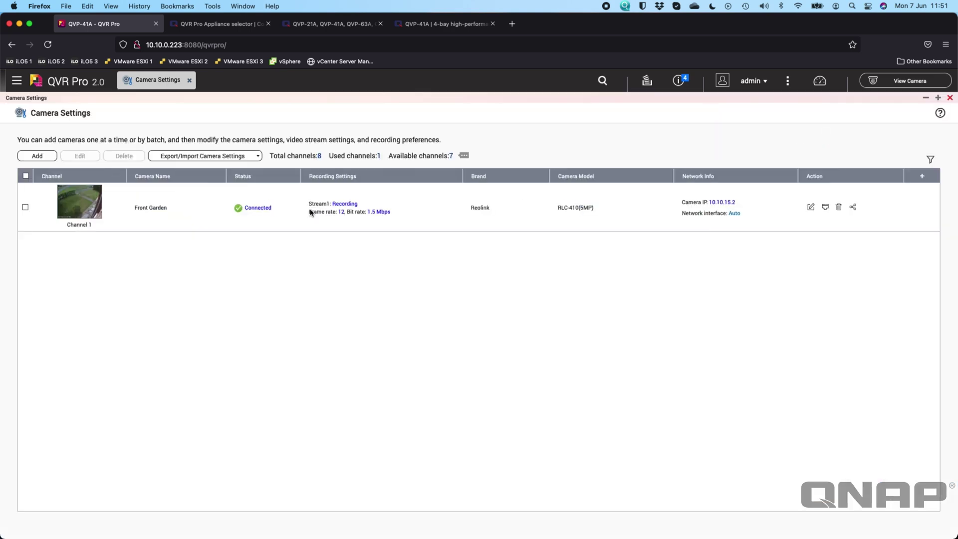
click(821, 134)
mouse_move(79, 201)
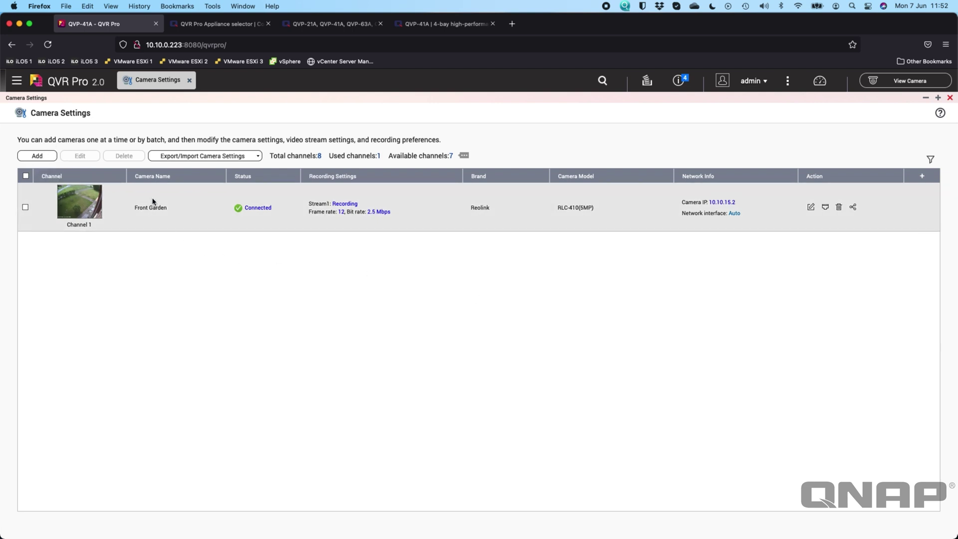
click(190, 82)
- Open License Center from the main menu, start then cancel a licence activation, and close it
click(16, 88)
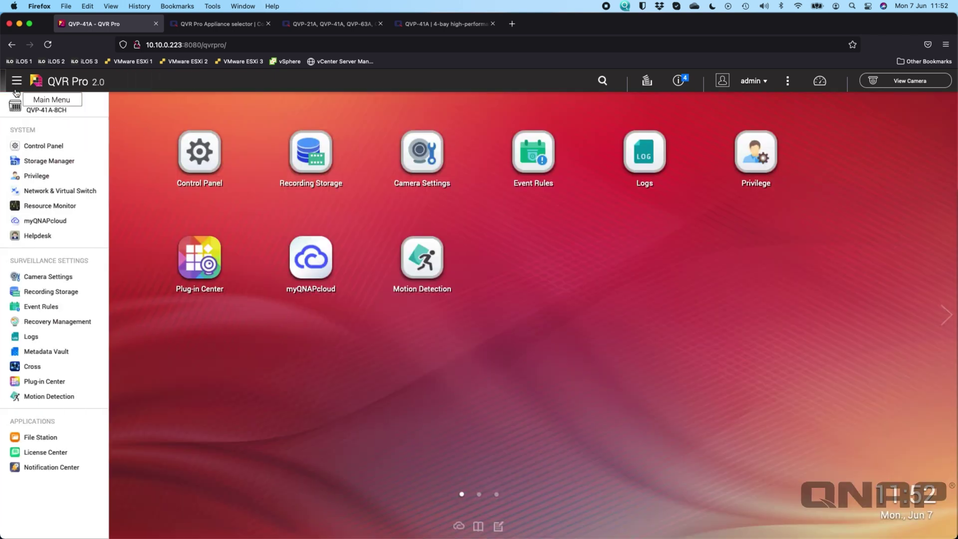
click(49, 451)
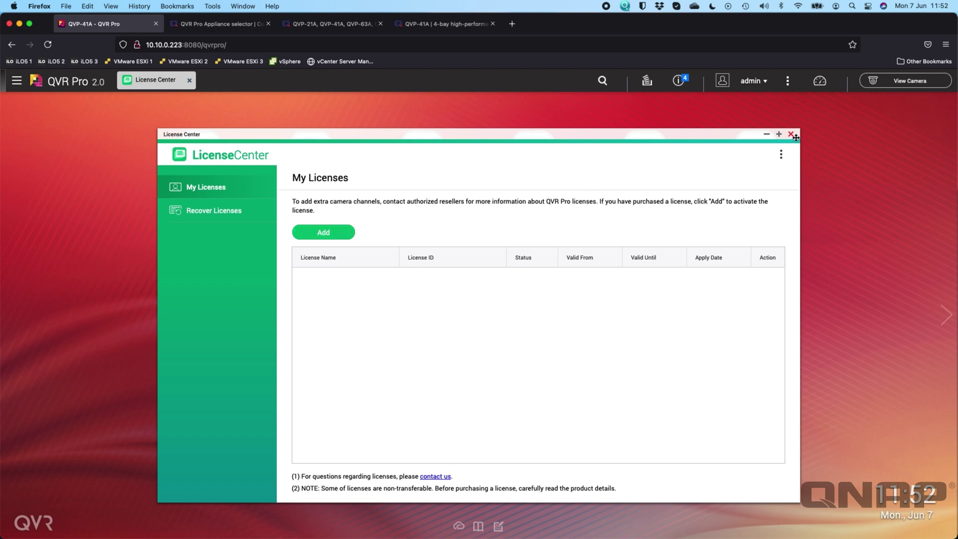
click(322, 231)
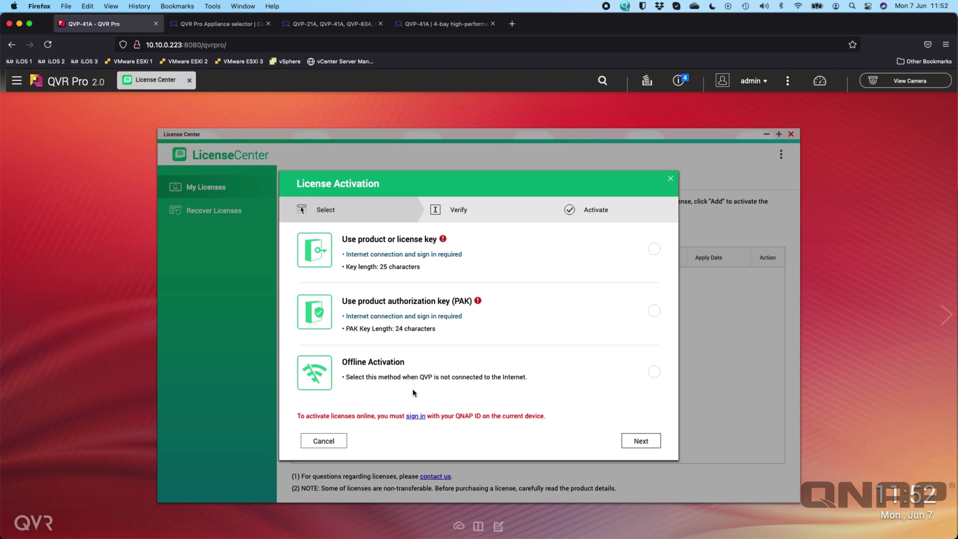
click(323, 441)
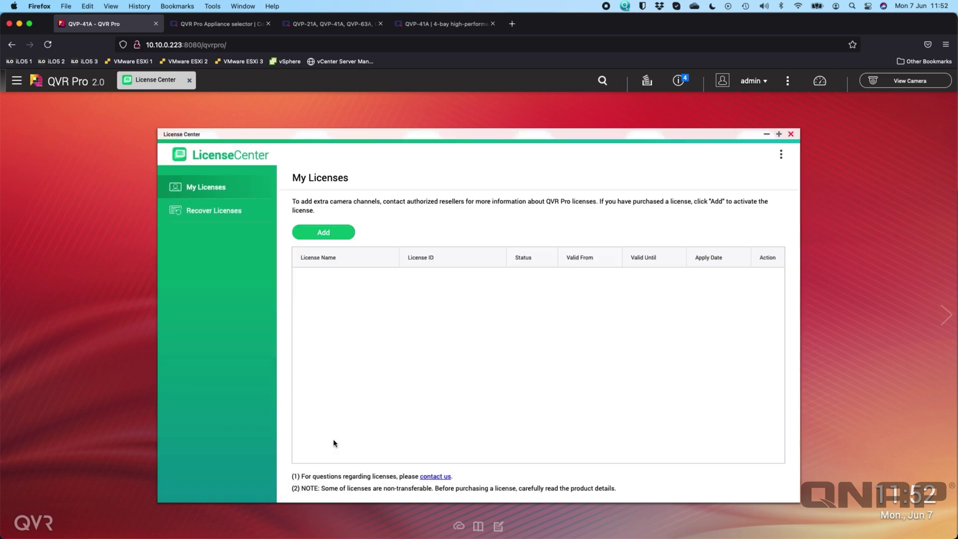
click(790, 135)
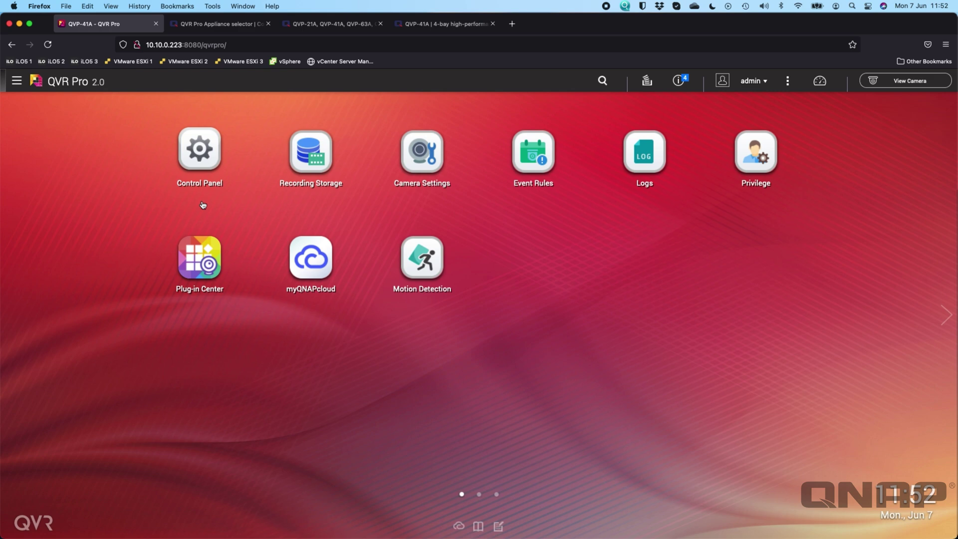
- View the Control Panel's General Settings, then reach the camera list through Surveillance Settings
click(195, 159)
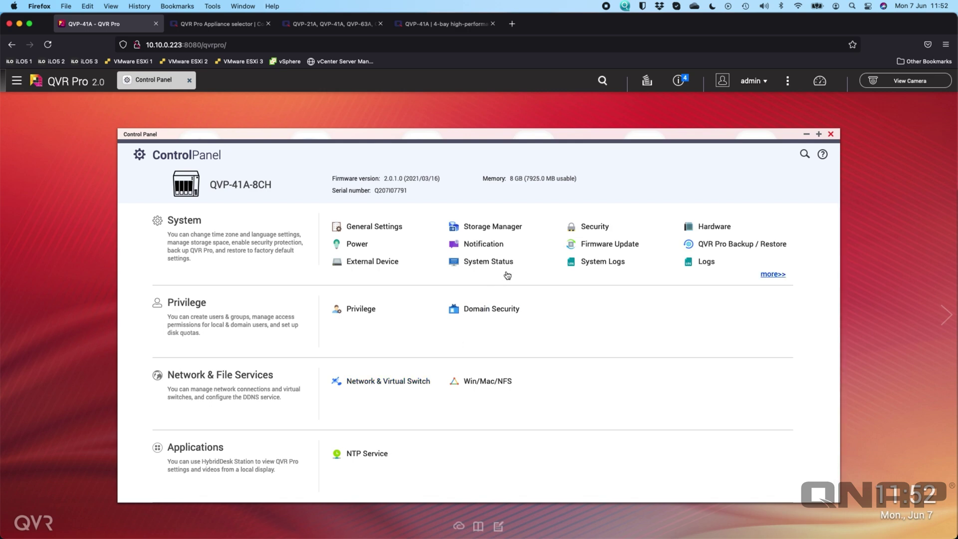
click(374, 227)
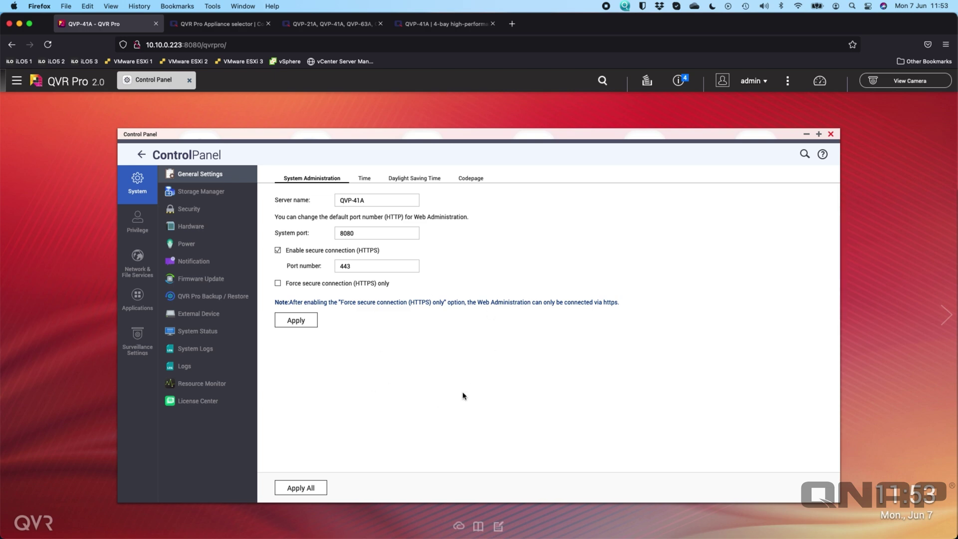
click(138, 344)
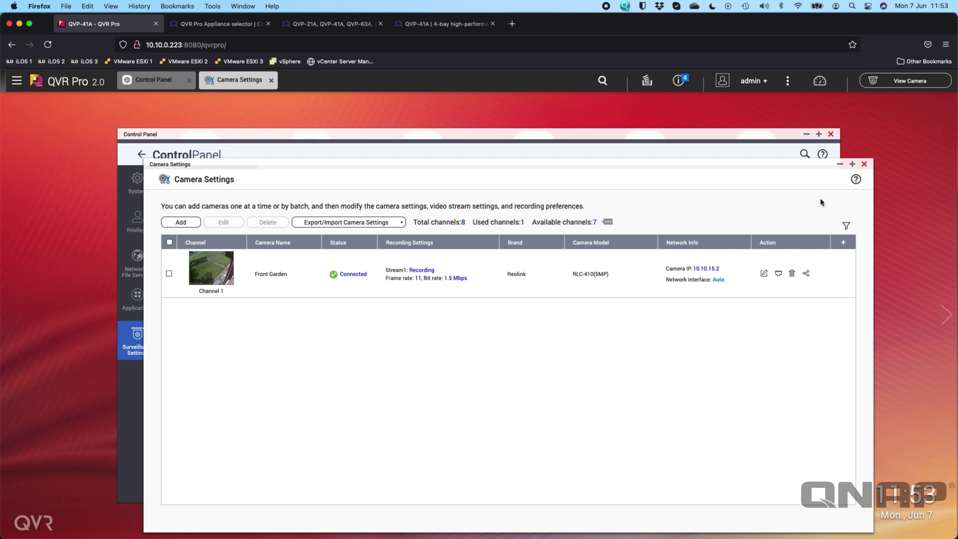
- Close Camera Settings and the Control Panel, then show the system health dashboard reporting all Good
click(864, 164)
click(831, 135)
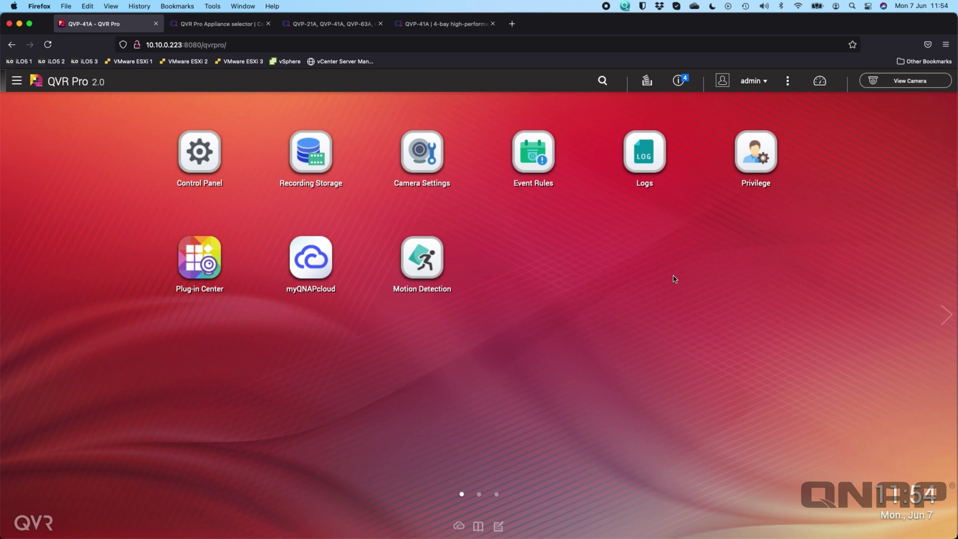
click(819, 81)
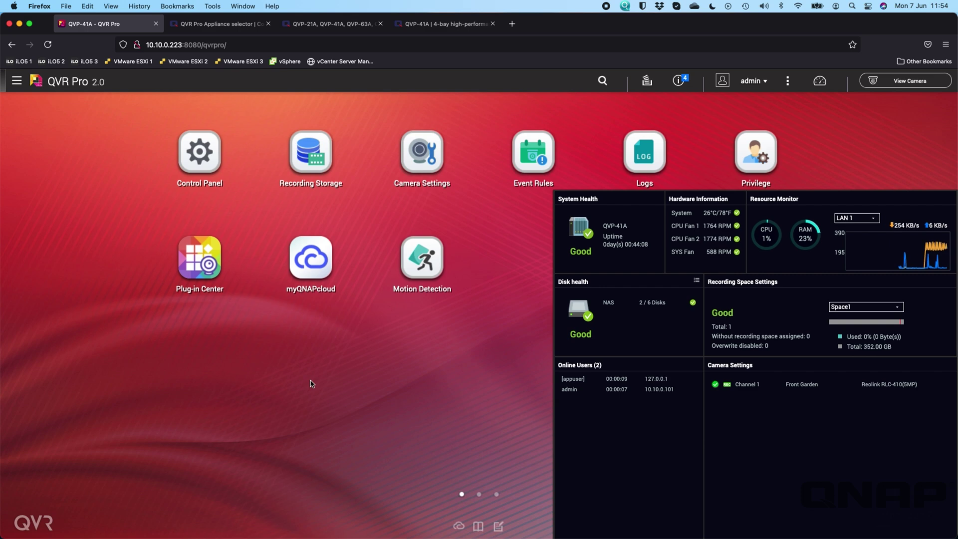
click(390, 373)
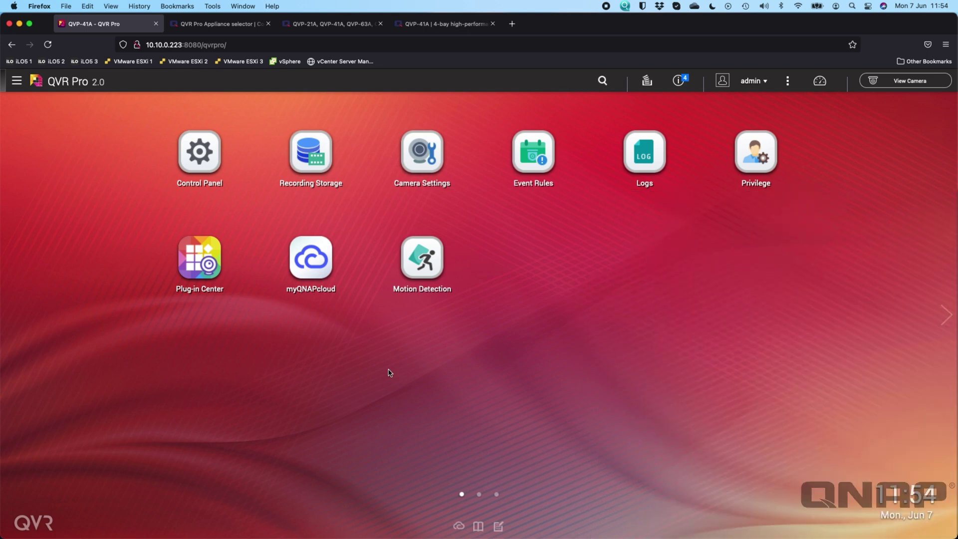